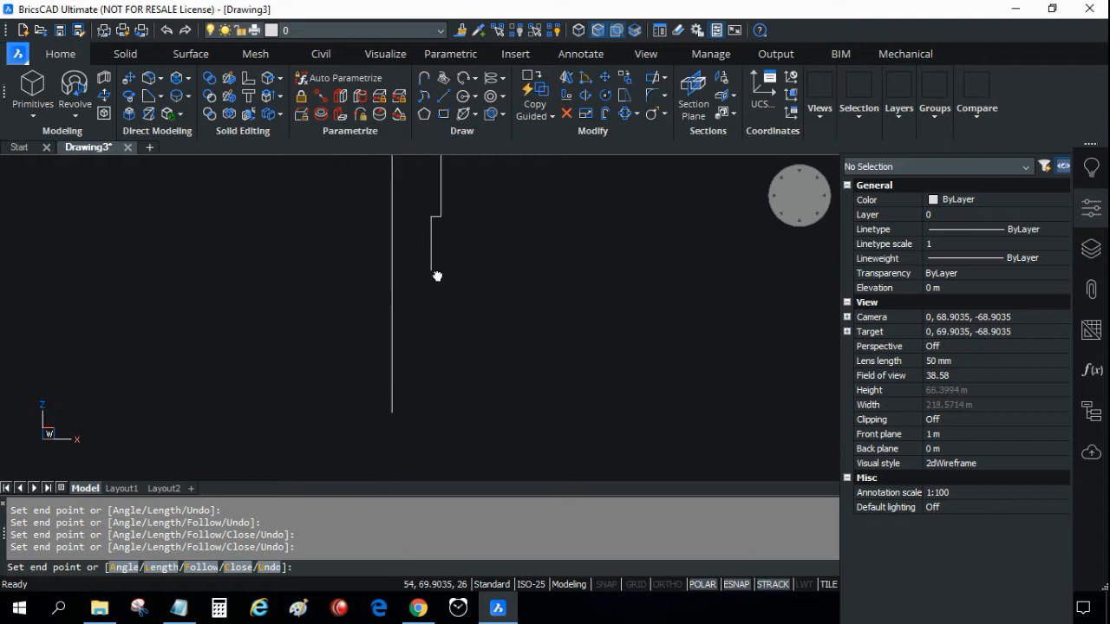
- Finish the notched half-profile with lines from the recess back to the outer edge and down, closing the outline
{"action": "left_click", "coordinate": [430, 311]}
{"action": "key", "text": "Return"}
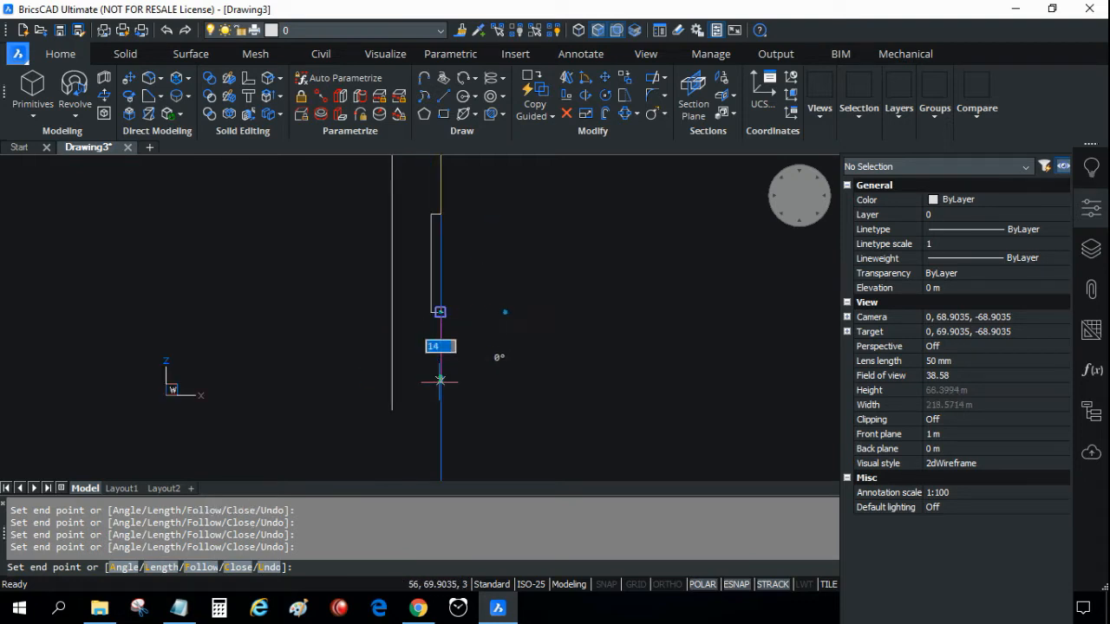
{"action": "left_click", "coordinate": [441, 386]}
{"action": "type", "text": "c"}
{"action": "key", "text": "Return"}
{"action": "middle_click_drag", "start_coordinate": [501, 299], "coordinate": [501, 328]}
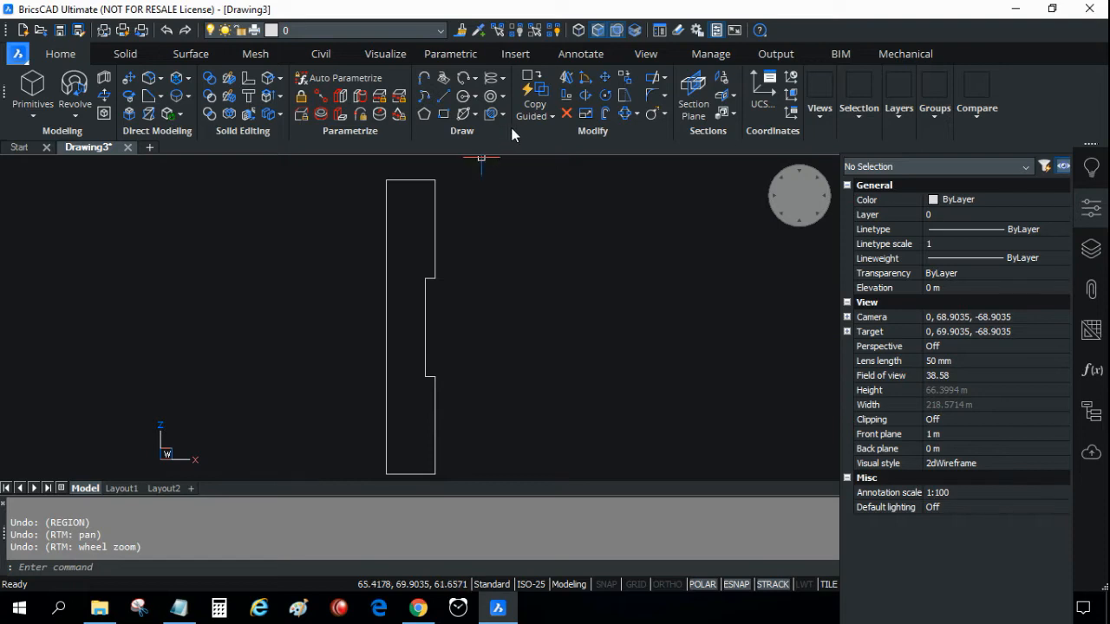
- Convert all the lines of the closed notched profile into a region
{"action": "left_click", "coordinate": [504, 115]}
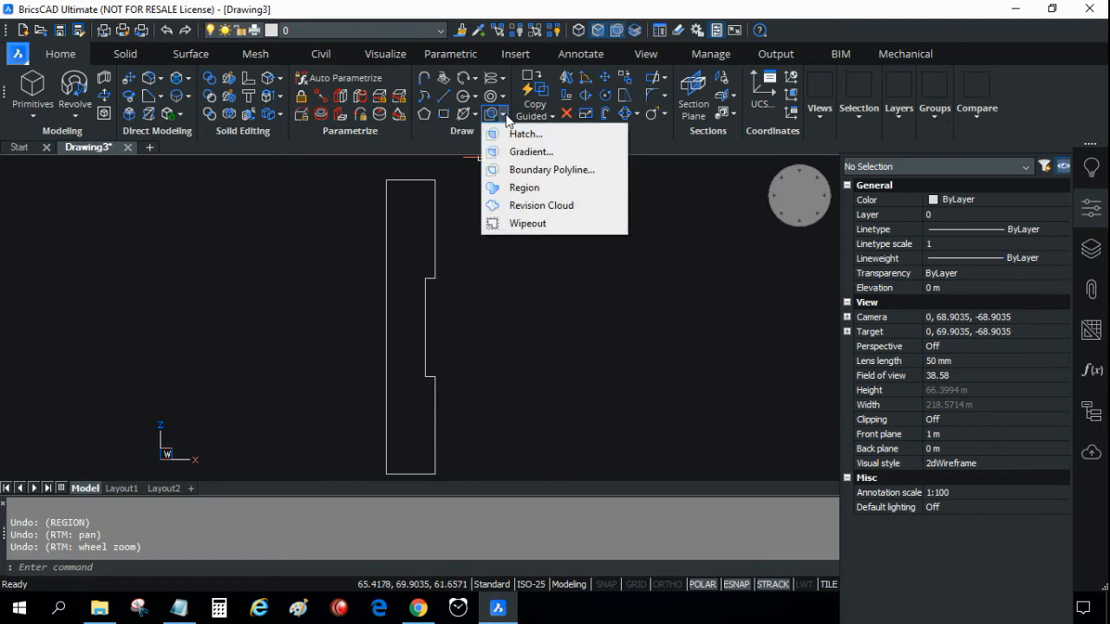
{"action": "left_click", "coordinate": [560, 185]}
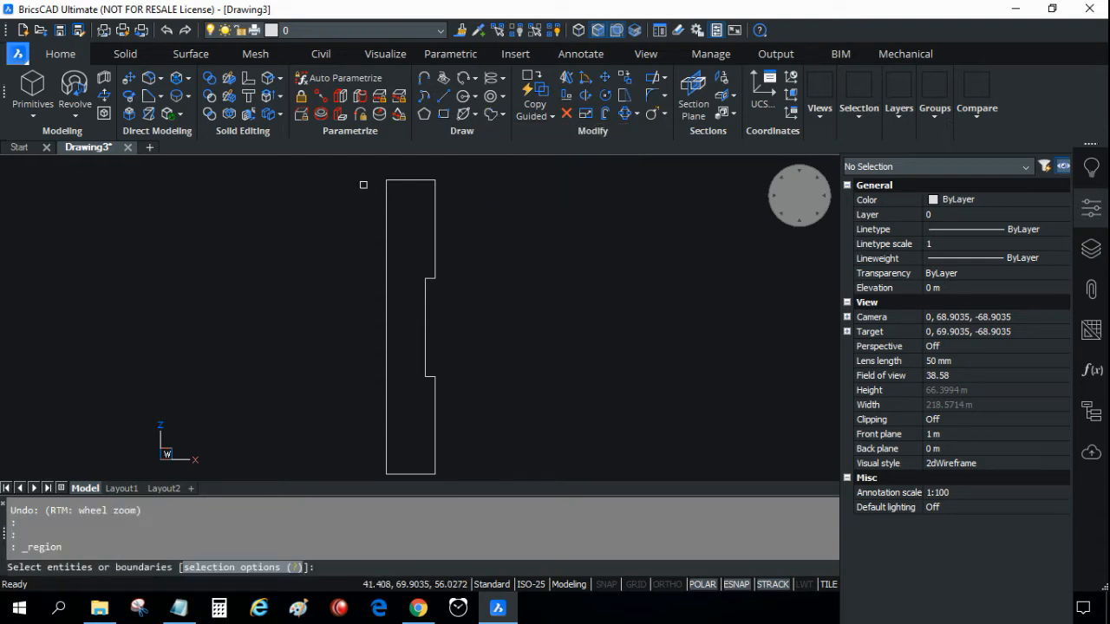
{"action": "left_click", "coordinate": [354, 173]}
{"action": "left_click", "coordinate": [454, 482]}
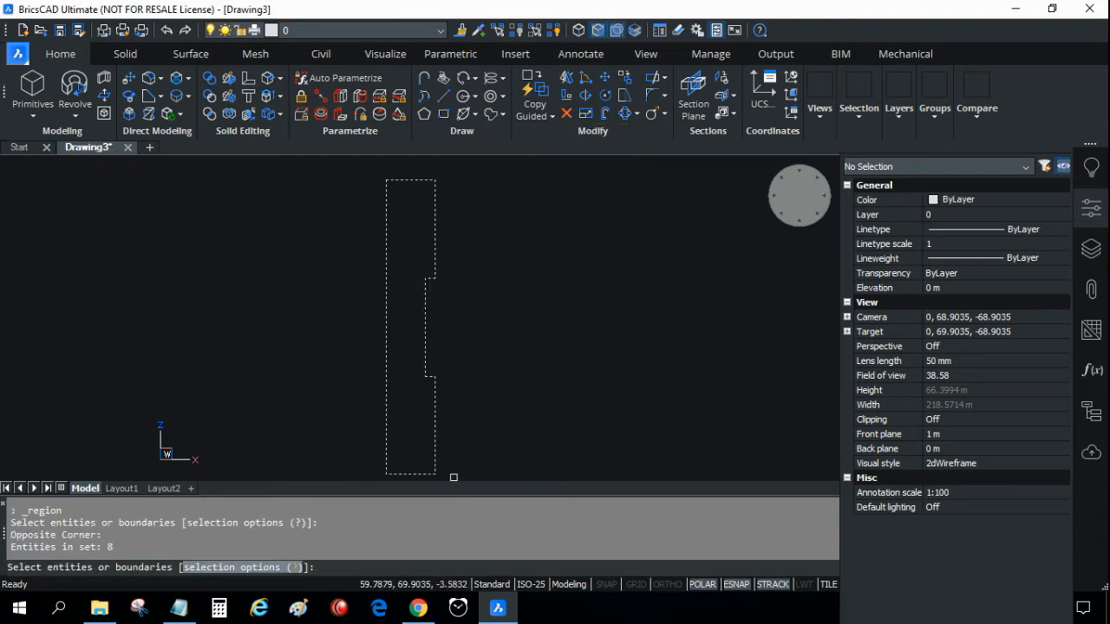
{"action": "key", "text": "Return"}
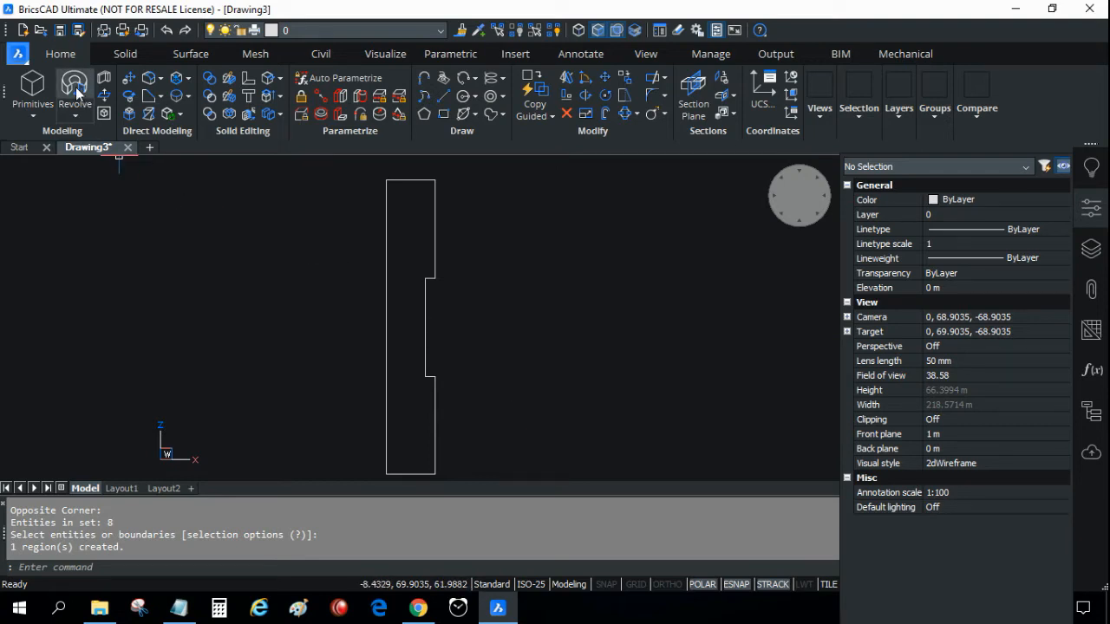
- Revolve the profile region 360 degrees about its straight long edge into a solid with a recessed middle
{"action": "left_click", "coordinate": [76, 114]}
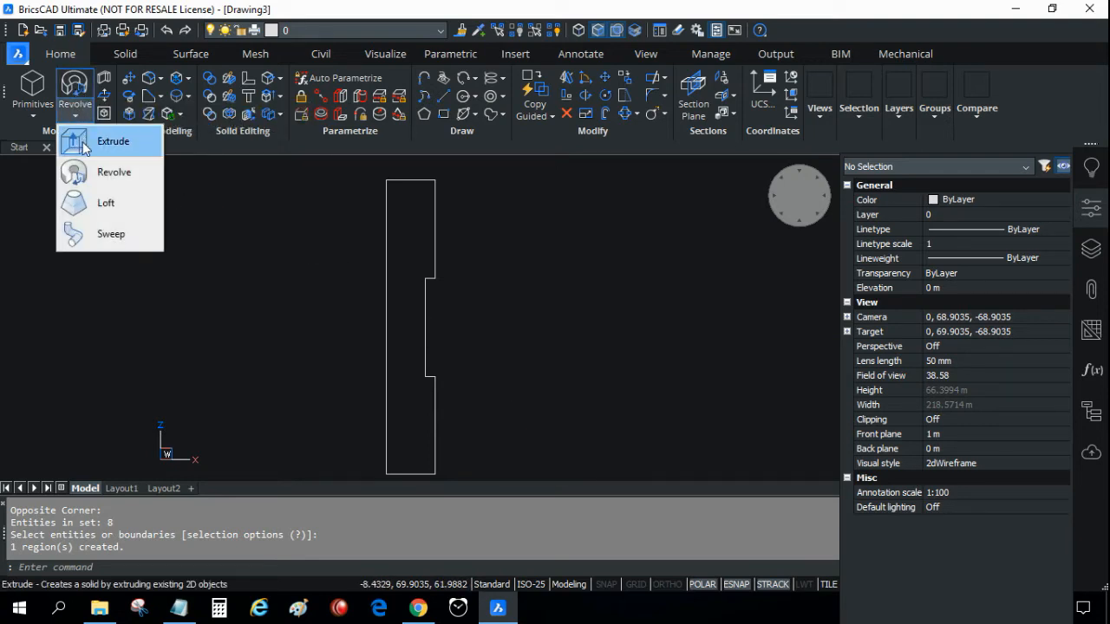
{"action": "left_click", "coordinate": [95, 173]}
{"action": "left_click", "coordinate": [326, 172]}
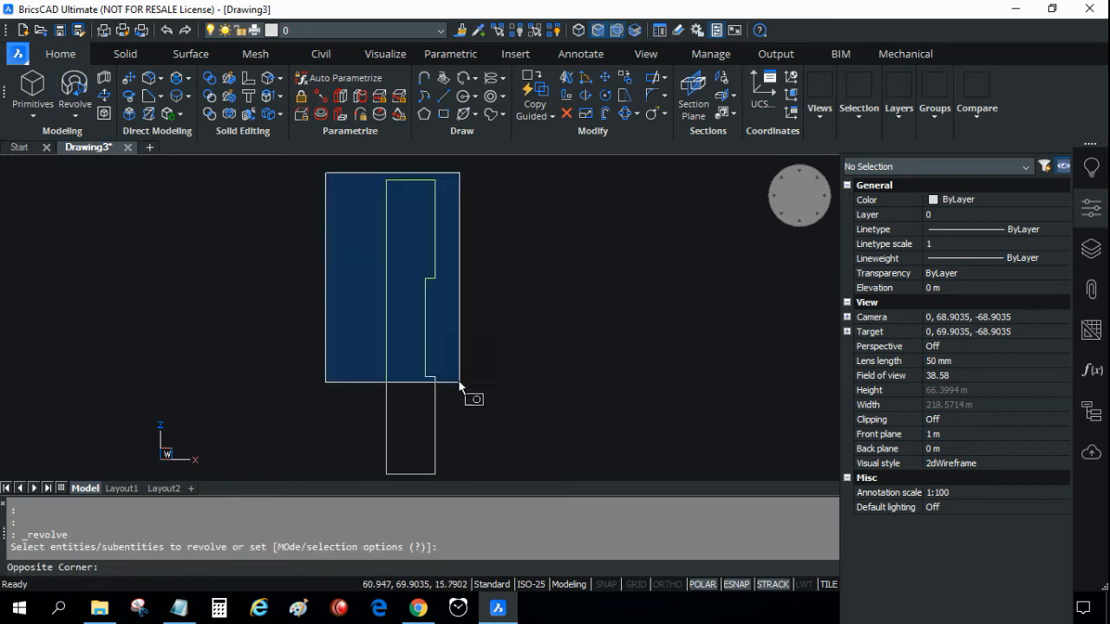
{"action": "left_click", "coordinate": [457, 478]}
{"action": "key", "text": "Return"}
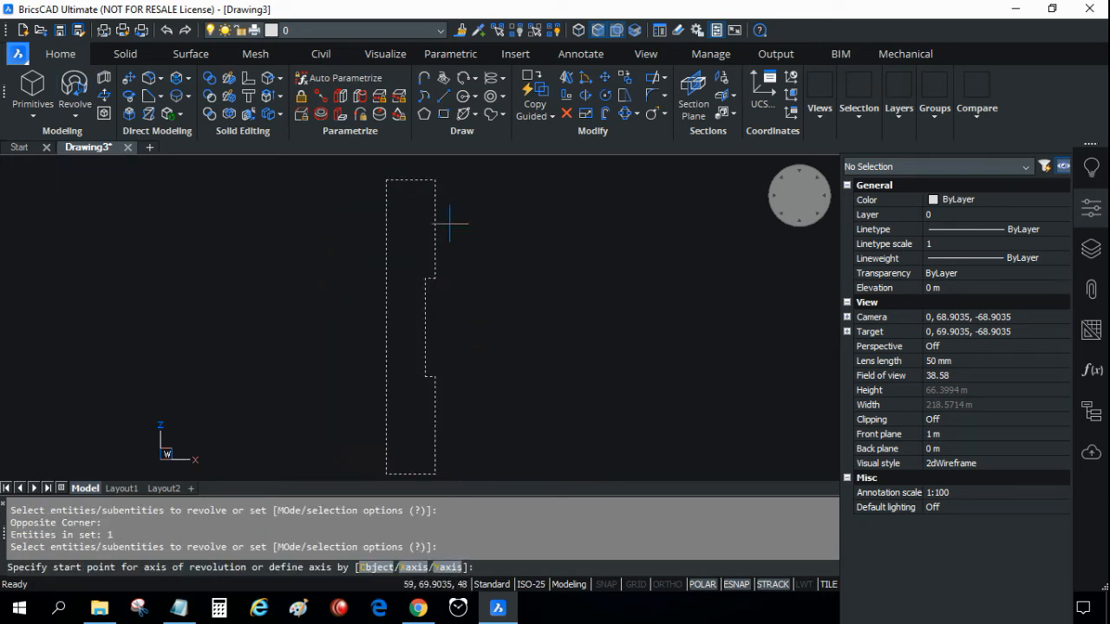
{"action": "left_click", "coordinate": [386, 179]}
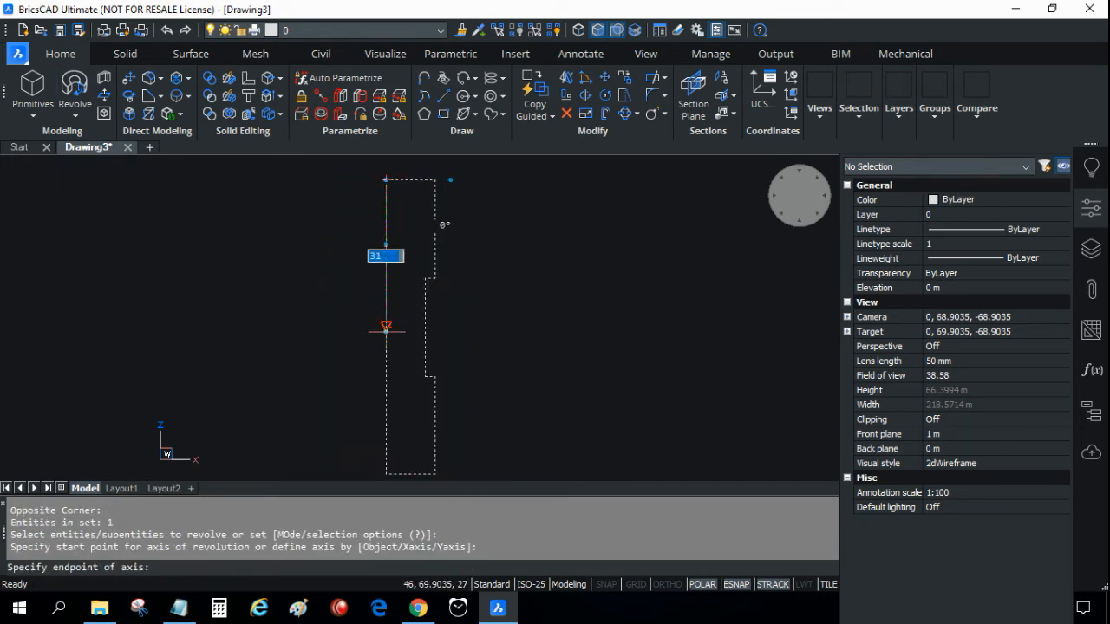
{"action": "left_click", "coordinate": [386, 327]}
{"action": "key", "text": "Return"}
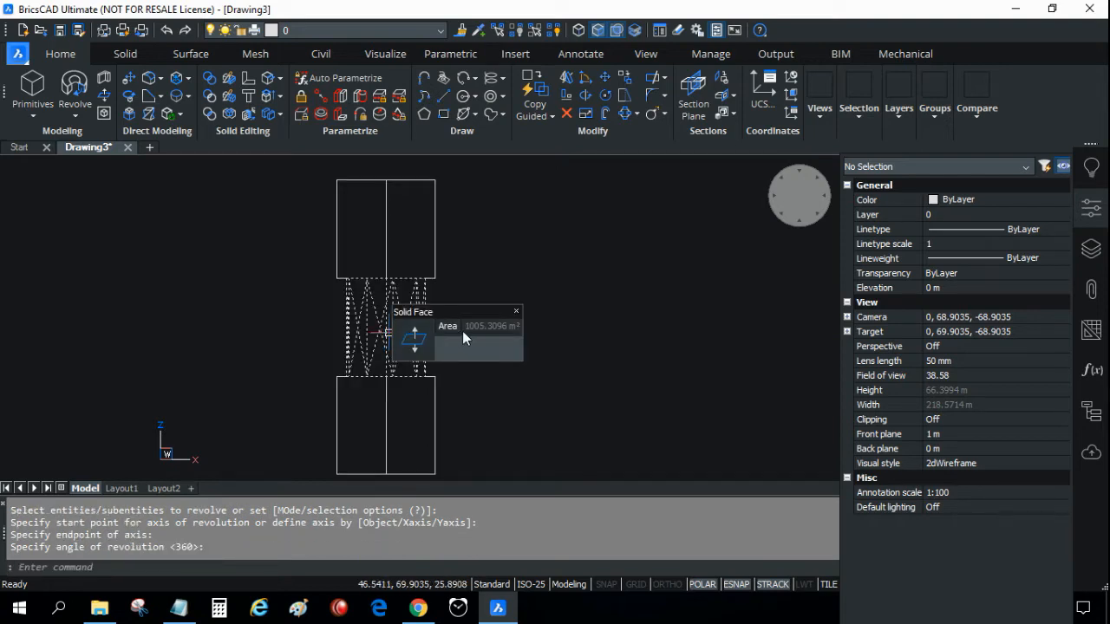
- View the revolved solid isometrically with the Shaded visual style
{"action": "left_click", "coordinate": [791, 224]}
{"action": "left_click", "coordinate": [979, 463]}
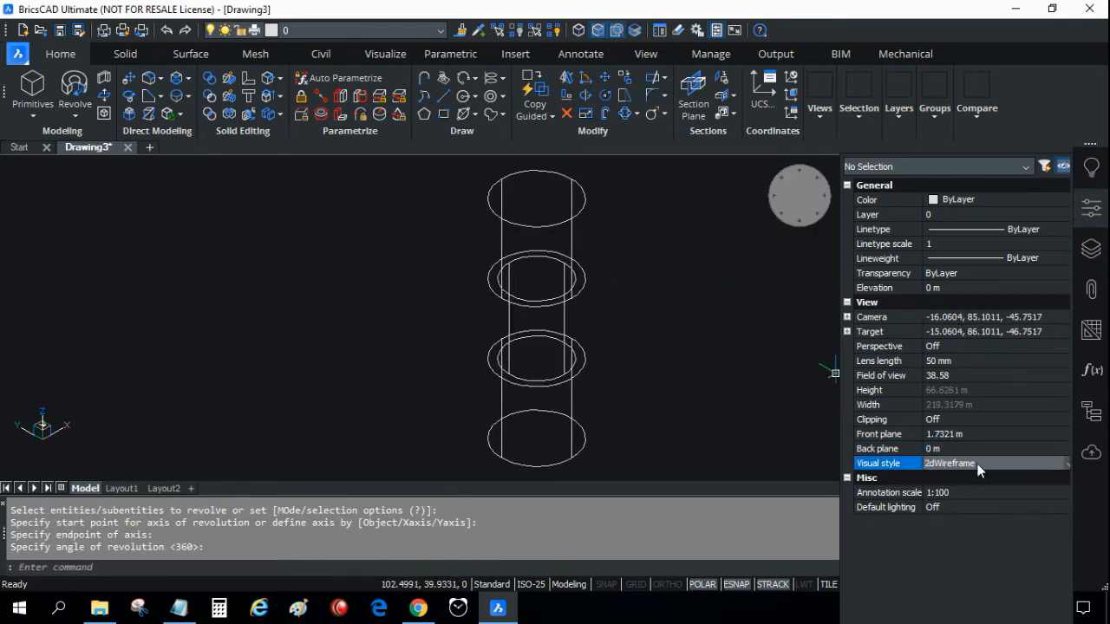
{"action": "left_click", "coordinate": [1066, 463]}
{"action": "left_click", "coordinate": [941, 370]}
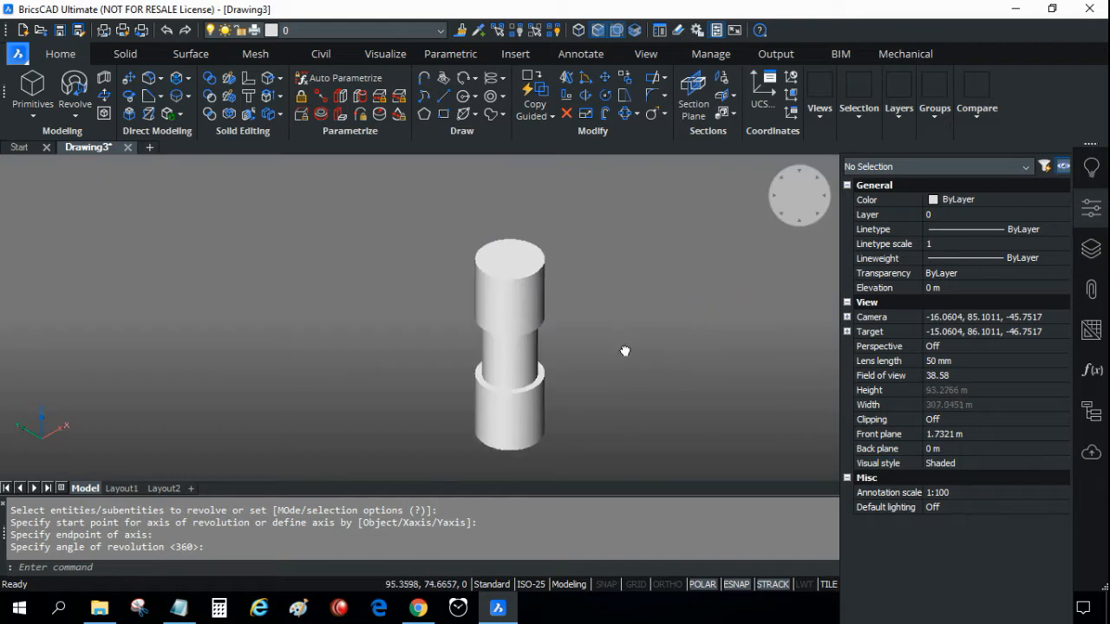
- Set the visual style back to 2dWireframe
{"action": "left_click", "coordinate": [1024, 464]}
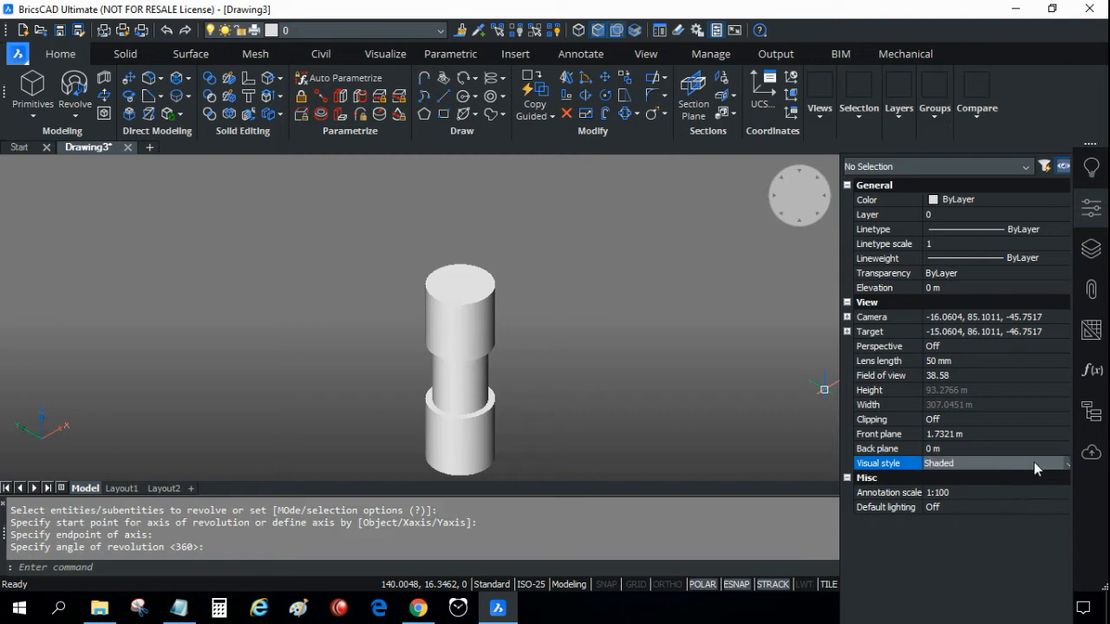
{"action": "left_click", "coordinate": [1067, 465]}
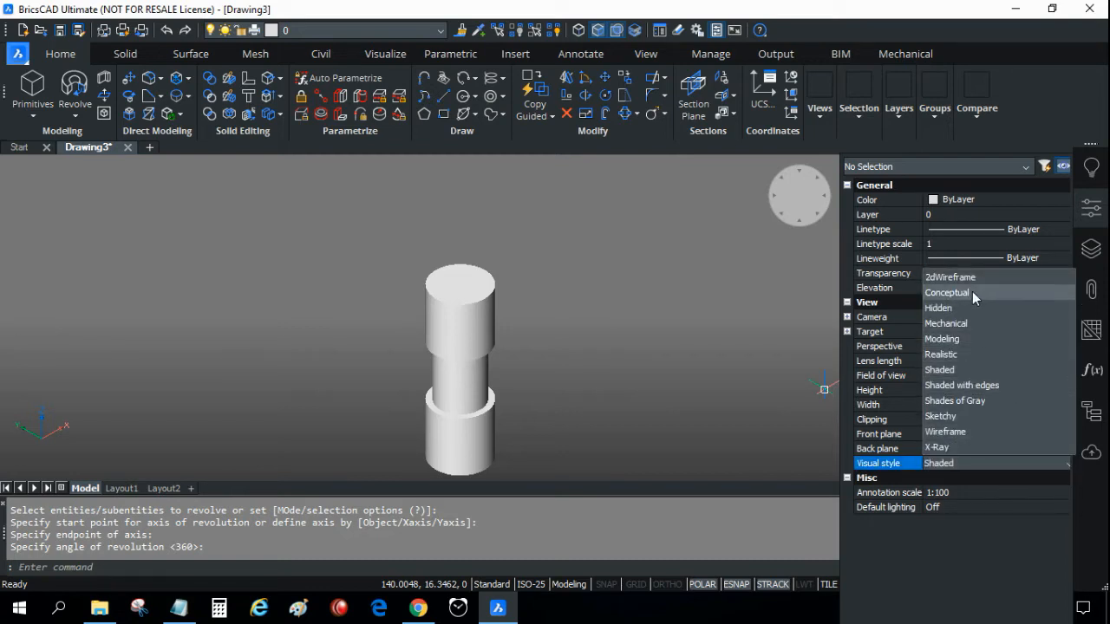
{"action": "left_click", "coordinate": [970, 278]}
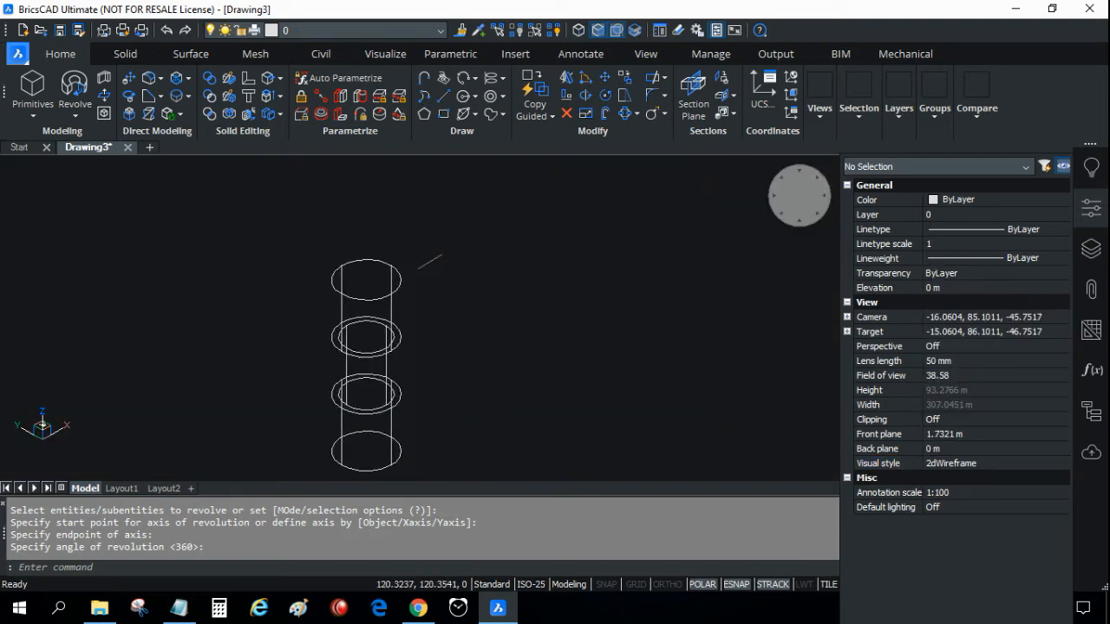
- Draw a vertical line 120 units long upward from the centre of the revolved solid's top face
{"action": "type", "text": "L"}
{"action": "key", "text": "Return"}
{"action": "scroll", "coordinate": [279, 220], "scroll_direction": "up", "scroll_amount": 2}
{"action": "left_click", "coordinate": [448, 338]}
{"action": "scroll", "coordinate": [447, 211], "scroll_direction": "down", "scroll_amount": 1}
{"action": "scroll", "coordinate": [447, 208], "scroll_direction": "down", "scroll_amount": 4}
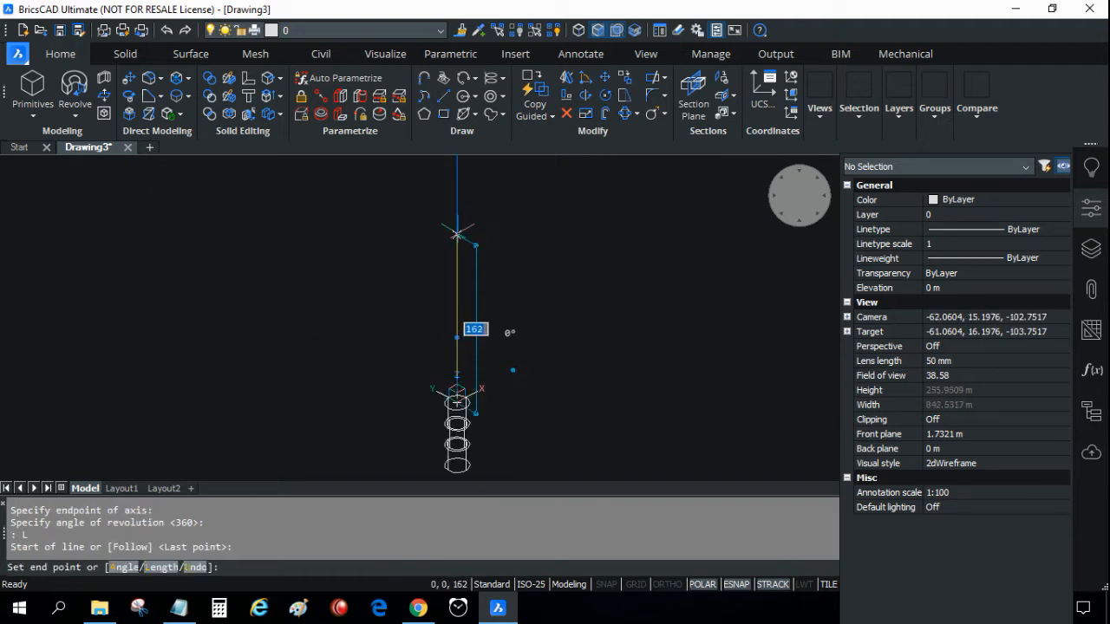
{"action": "type", "text": "120"}
{"action": "key", "text": "Return"}
{"action": "key", "text": "Return"}
- In top view, draw a circle of radius 10 centred 33 units along X from the revolved solid's centre
{"action": "middle_click_drag", "start_coordinate": [500, 313], "coordinate": [418, 253], "text": "shift"}
{"action": "scroll", "coordinate": [447, 291], "scroll_direction": "up", "scroll_amount": 4}
{"action": "left_click", "coordinate": [805, 201]}
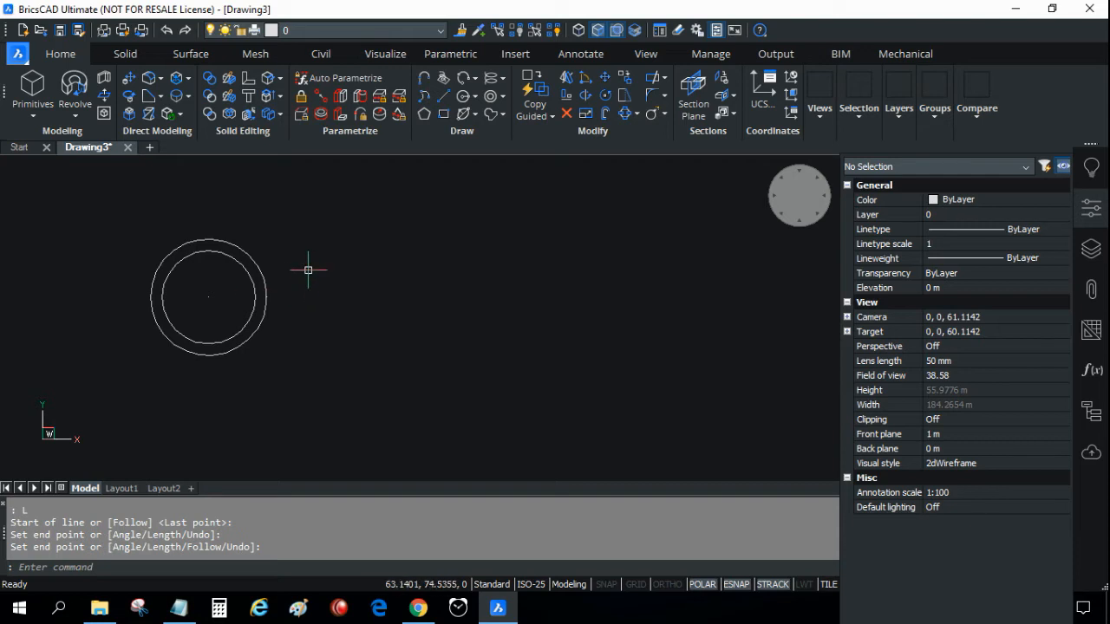
{"action": "type", "text": "c"}
{"action": "key", "text": "Return"}
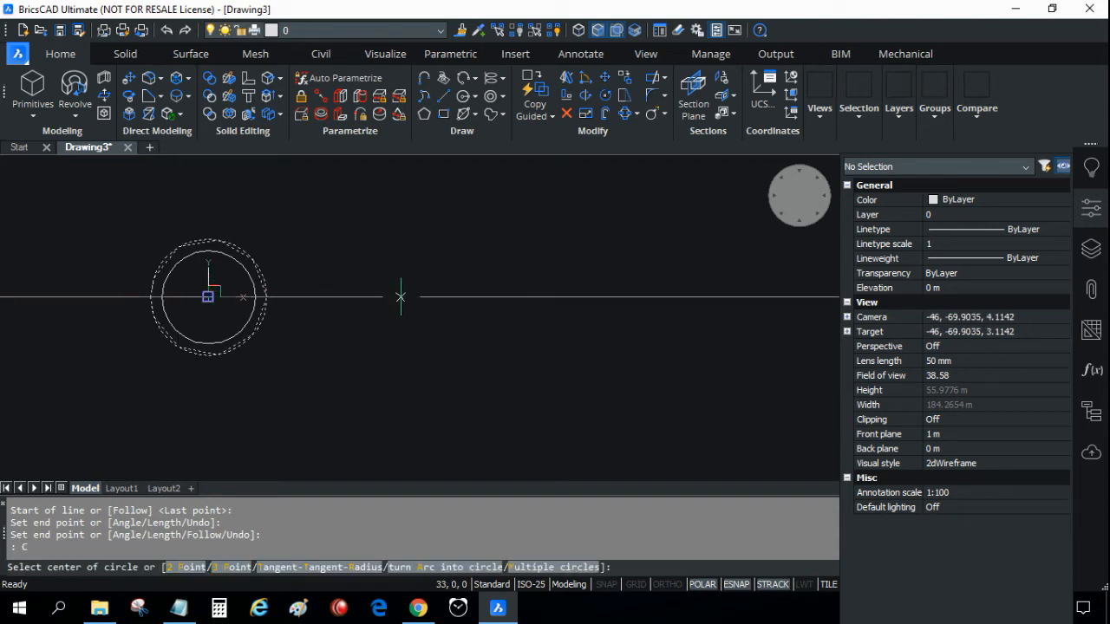
{"action": "left_click", "coordinate": [401, 296]}
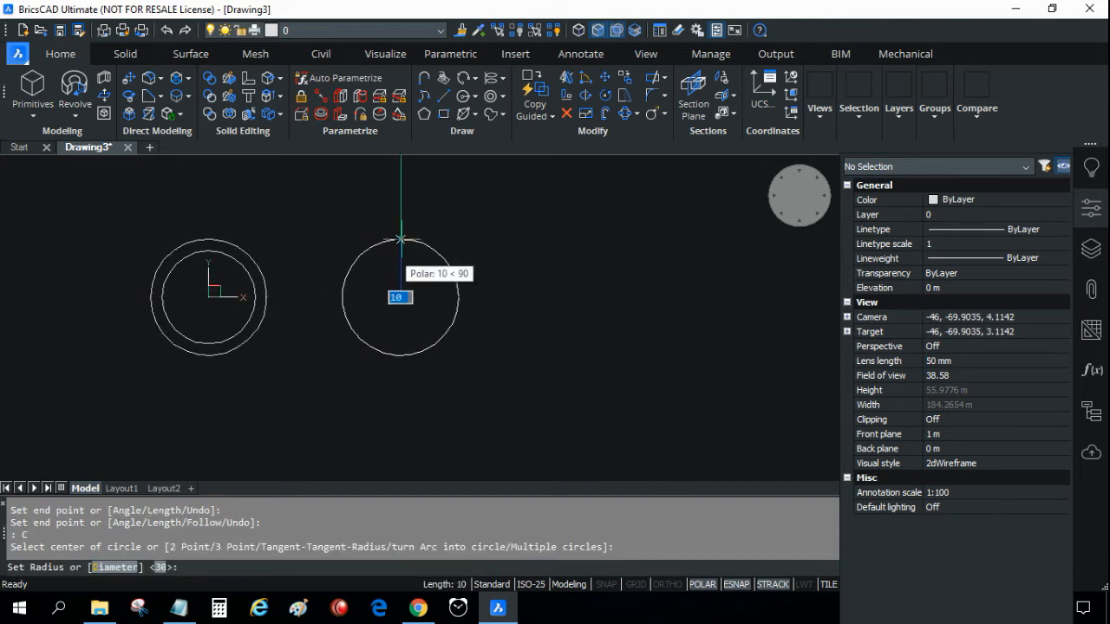
{"action": "left_click", "coordinate": [402, 240]}
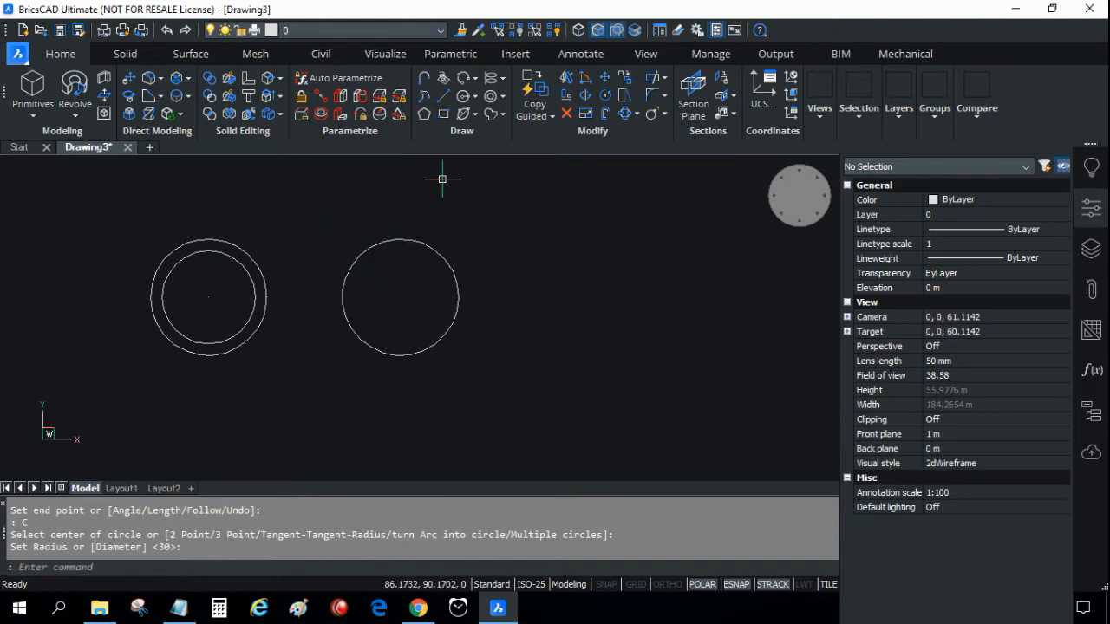
- Draw a five-sided polygon centred on the new circle, specified by a vertex just above the circle's top
{"action": "left_click", "coordinate": [423, 115]}
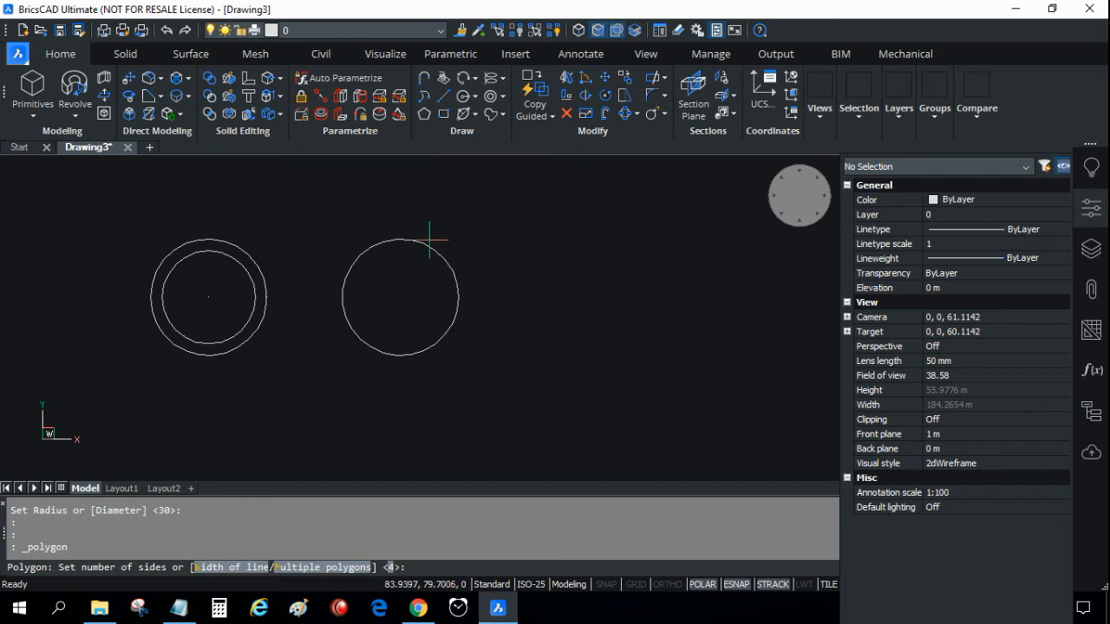
{"action": "type", "text": "5"}
{"action": "key", "text": "Return"}
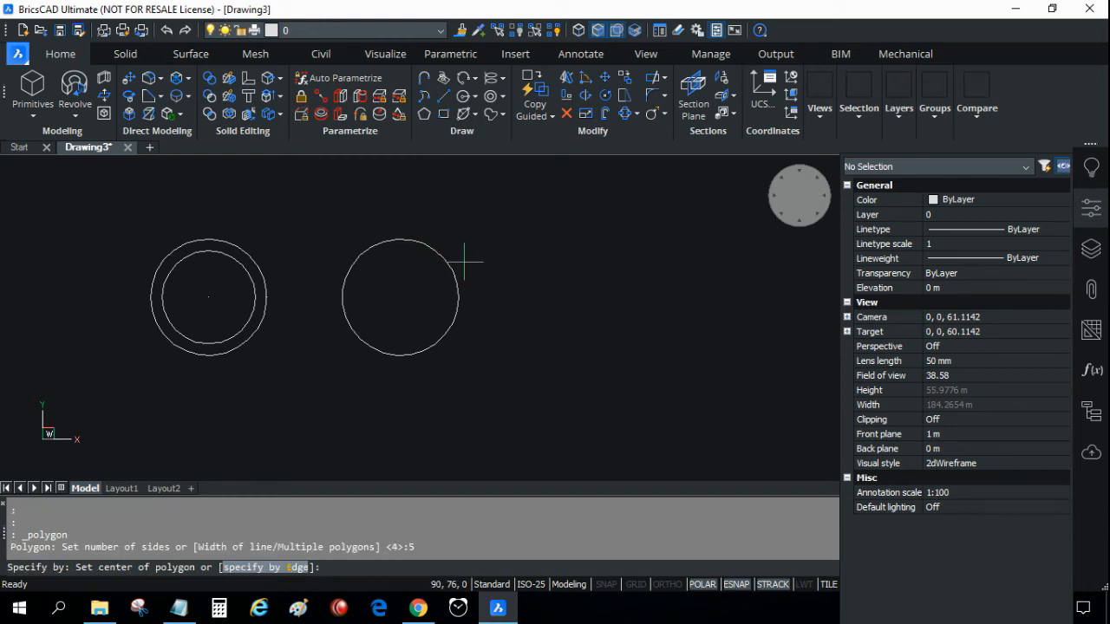
{"action": "left_click", "coordinate": [400, 297]}
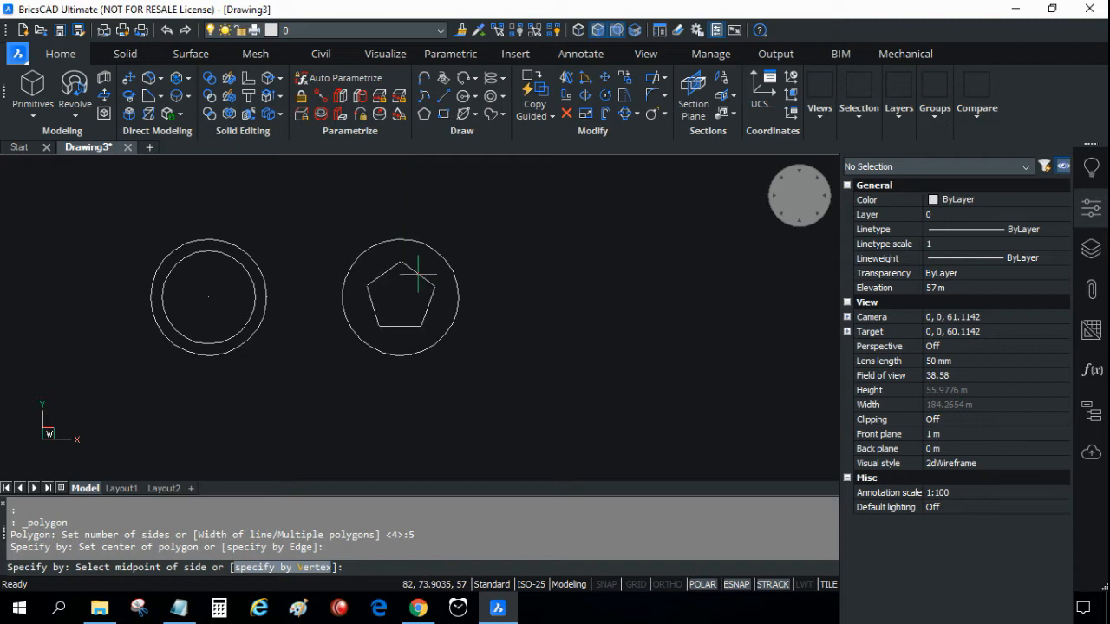
{"action": "type", "text": "i"}
{"action": "key", "text": "Return"}
{"action": "scroll", "coordinate": [401, 240], "scroll_direction": "up", "scroll_amount": 2}
{"action": "scroll", "coordinate": [401, 236], "scroll_direction": "down", "scroll_amount": 3}
{"action": "scroll", "coordinate": [400, 237], "scroll_direction": "up", "scroll_amount": 5}
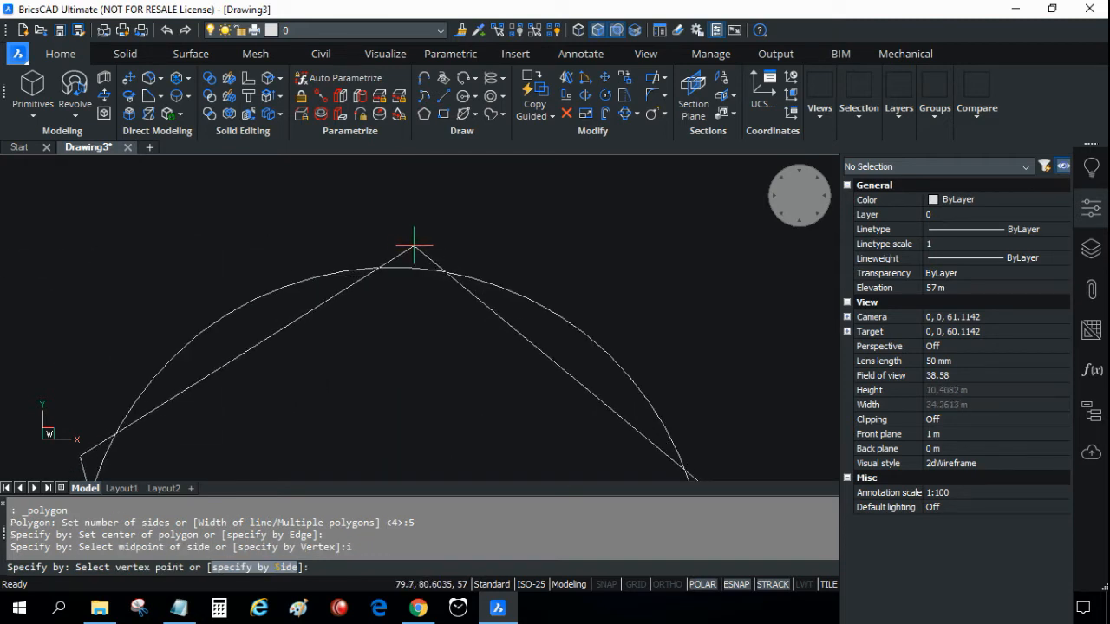
{"action": "left_click", "coordinate": [404, 246]}
{"action": "scroll", "coordinate": [500, 251], "scroll_direction": "down", "scroll_amount": 5}
{"action": "scroll", "coordinate": [456, 212], "scroll_direction": "up", "scroll_amount": 1}
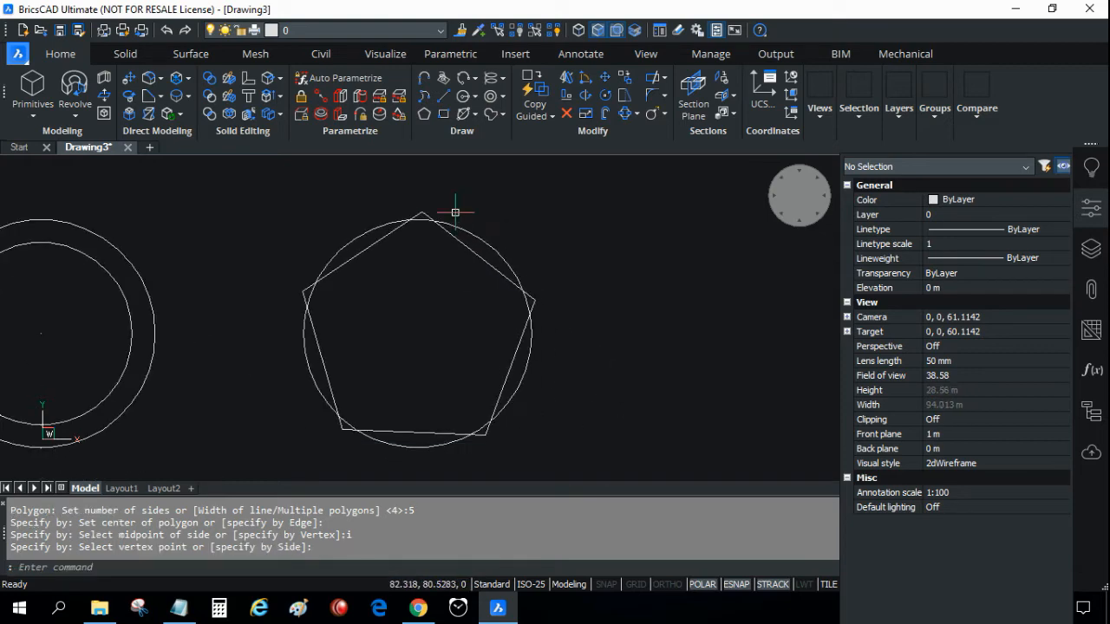
- Draw an inward-curving Start-End-Direction arc from the pentagon's upper-left vertex to its top vertex
{"action": "left_click", "coordinate": [475, 80]}
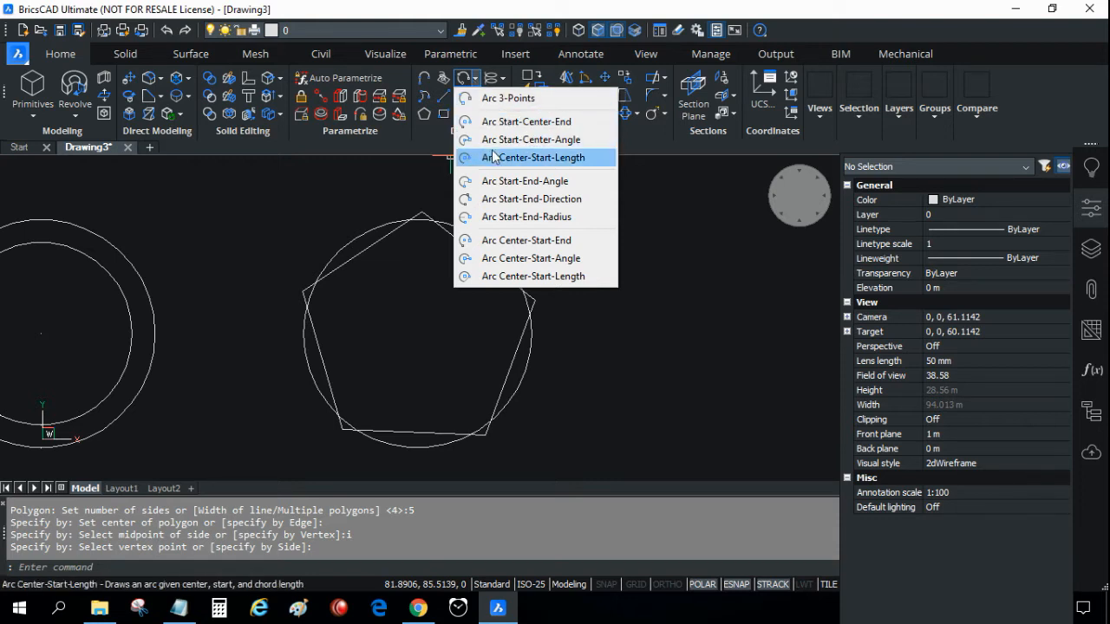
{"action": "left_click", "coordinate": [531, 199]}
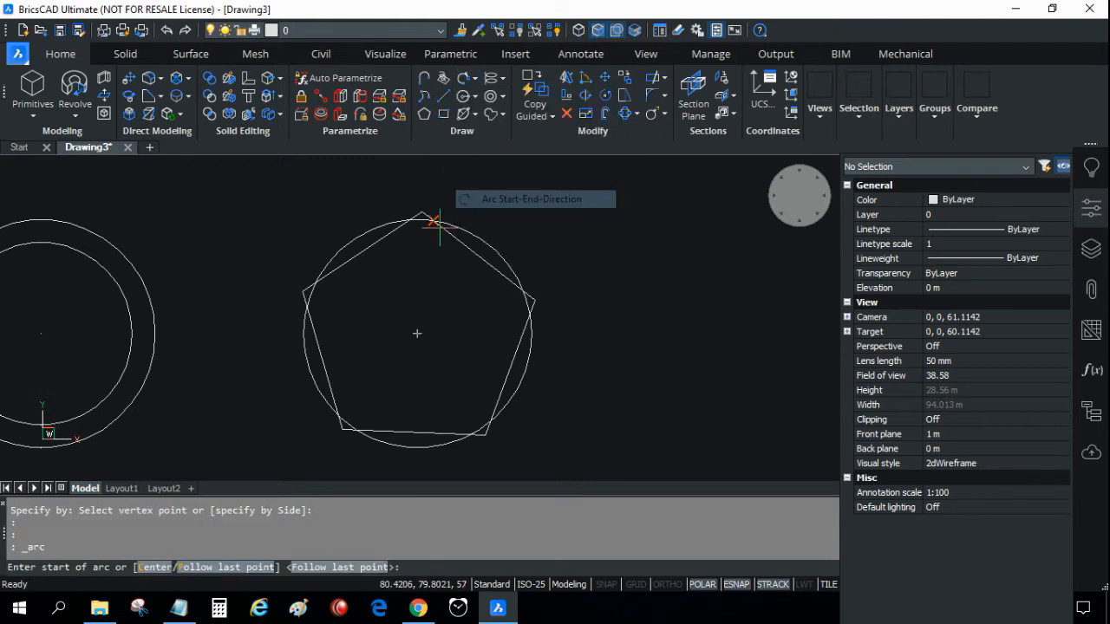
{"action": "left_click", "coordinate": [302, 291]}
{"action": "left_click", "coordinate": [420, 212]}
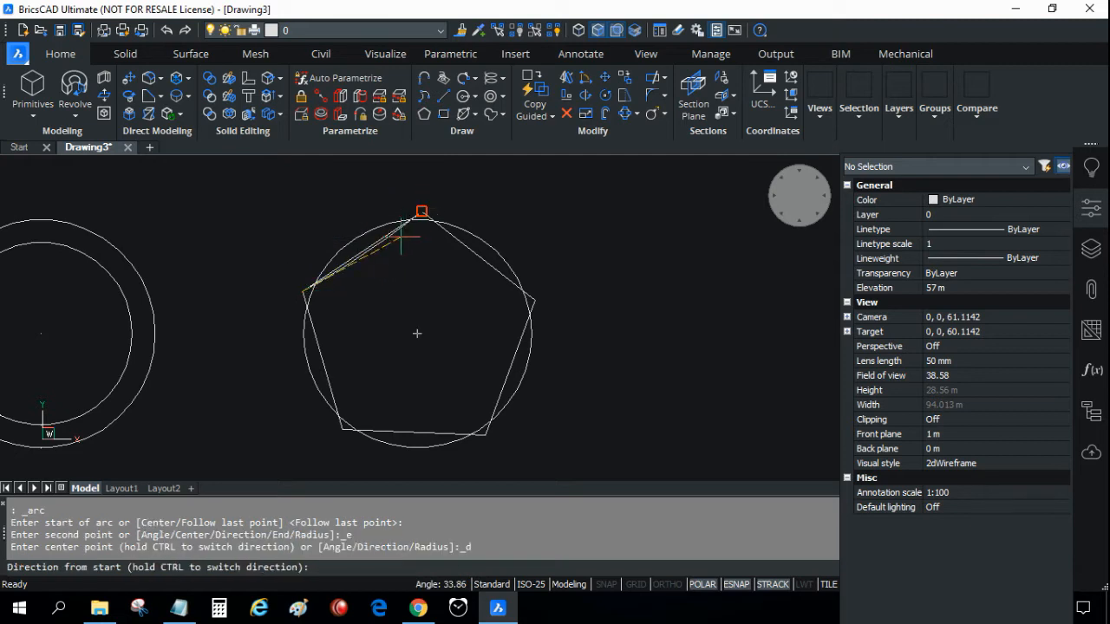
{"action": "left_click", "coordinate": [392, 282]}
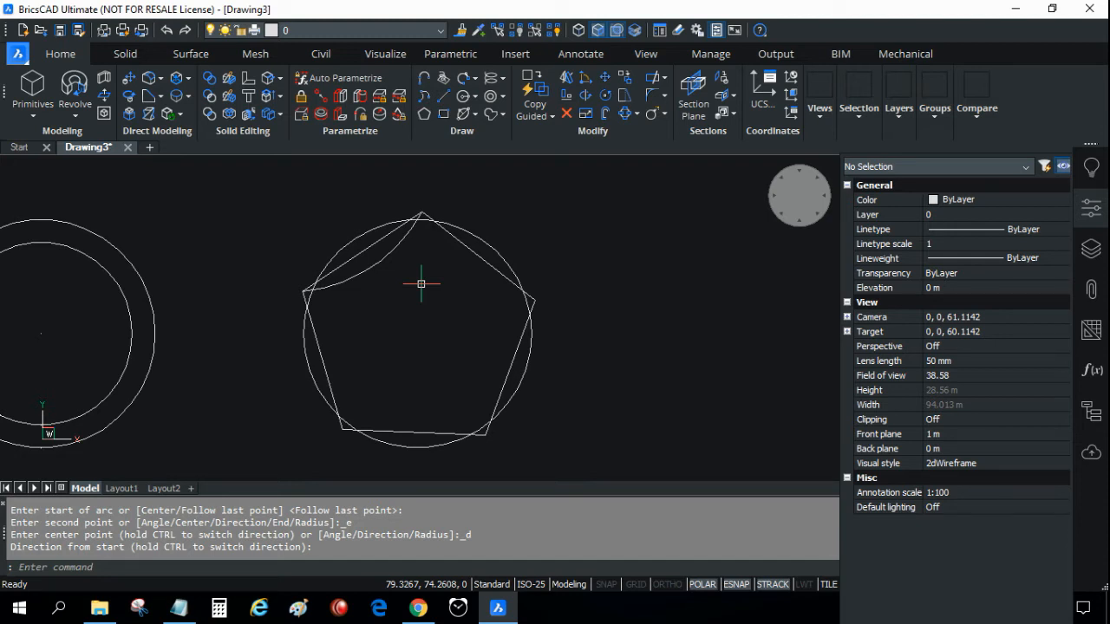
- Create a polar array of the arc around the circle's centre with 5 items
{"action": "left_click", "coordinate": [638, 115]}
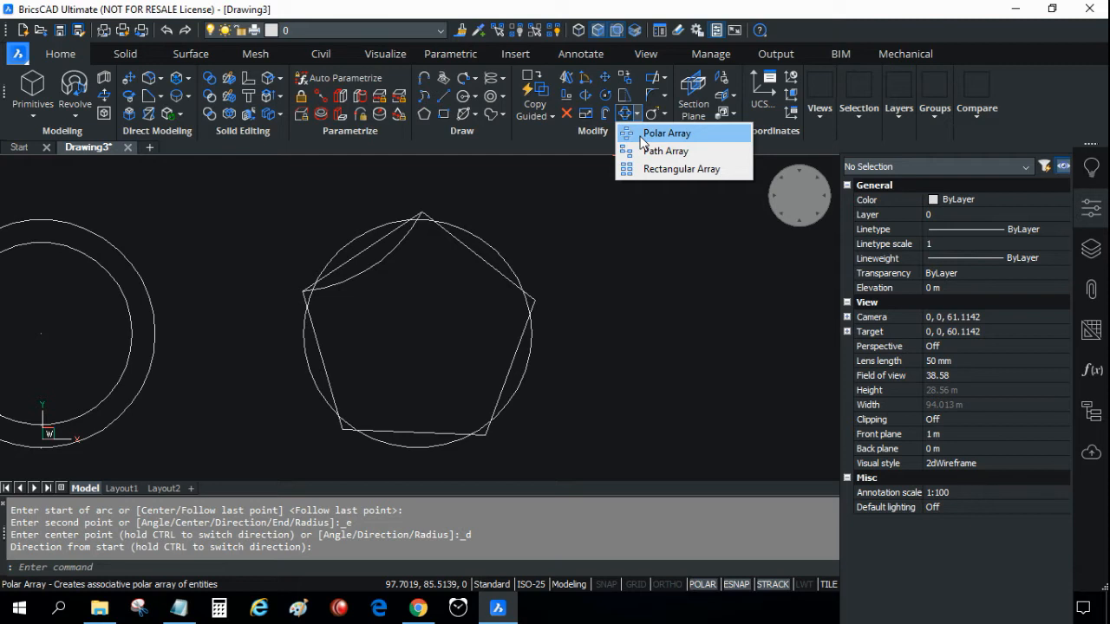
{"action": "left_click", "coordinate": [663, 134]}
{"action": "left_click", "coordinate": [388, 256]}
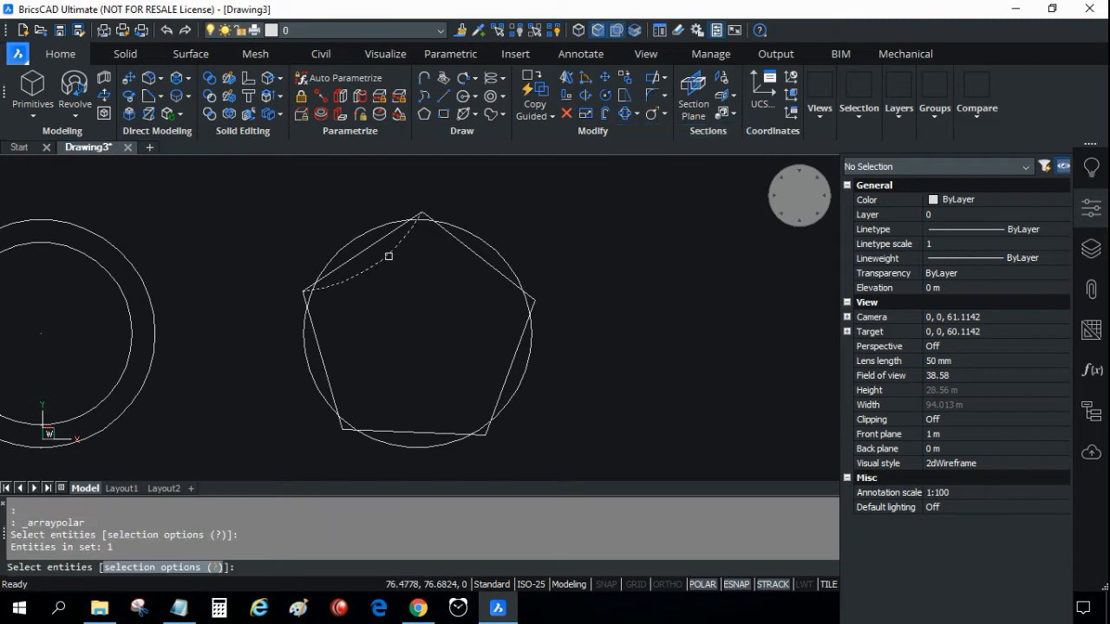
{"action": "key", "text": "Return"}
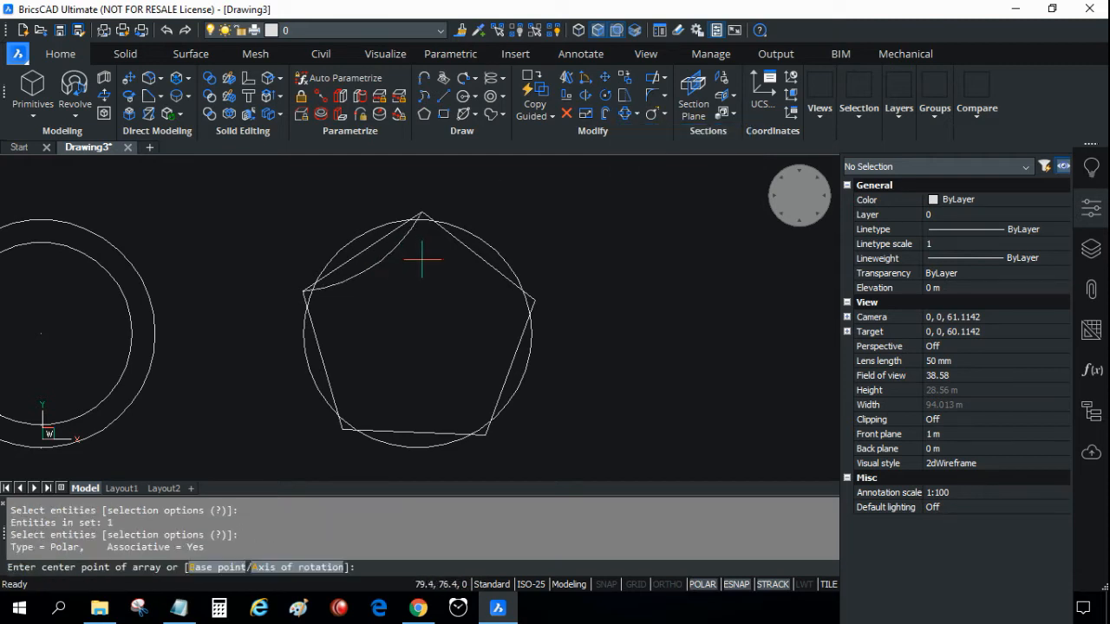
{"action": "left_click", "coordinate": [417, 333]}
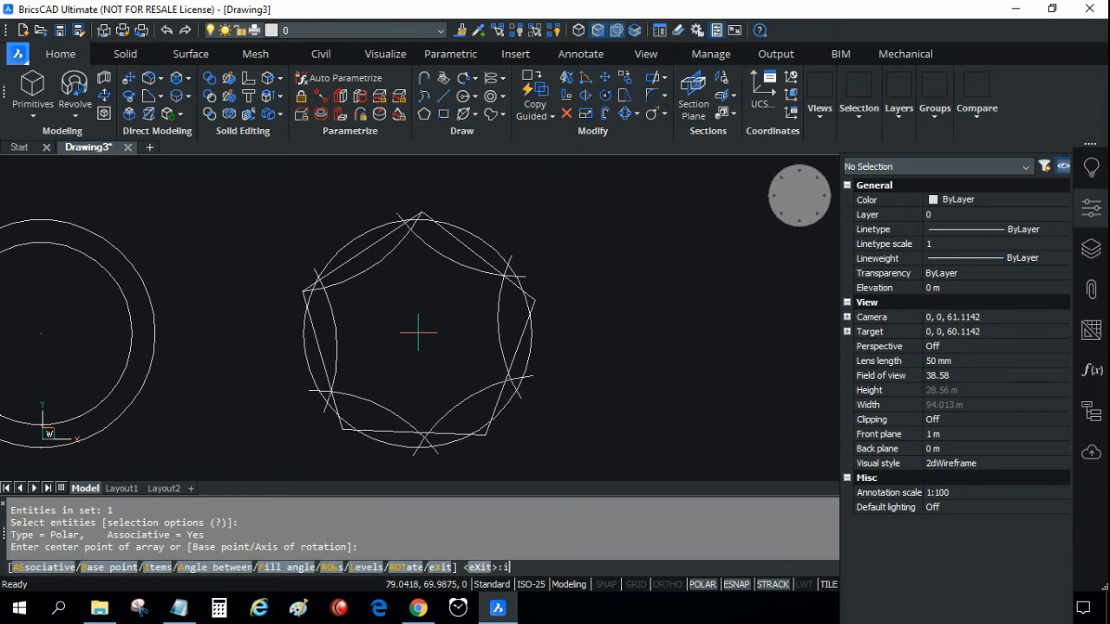
{"action": "type", "text": "i"}
{"action": "key", "text": "Return"}
{"action": "type", "text": "5"}
{"action": "key", "text": "Return"}
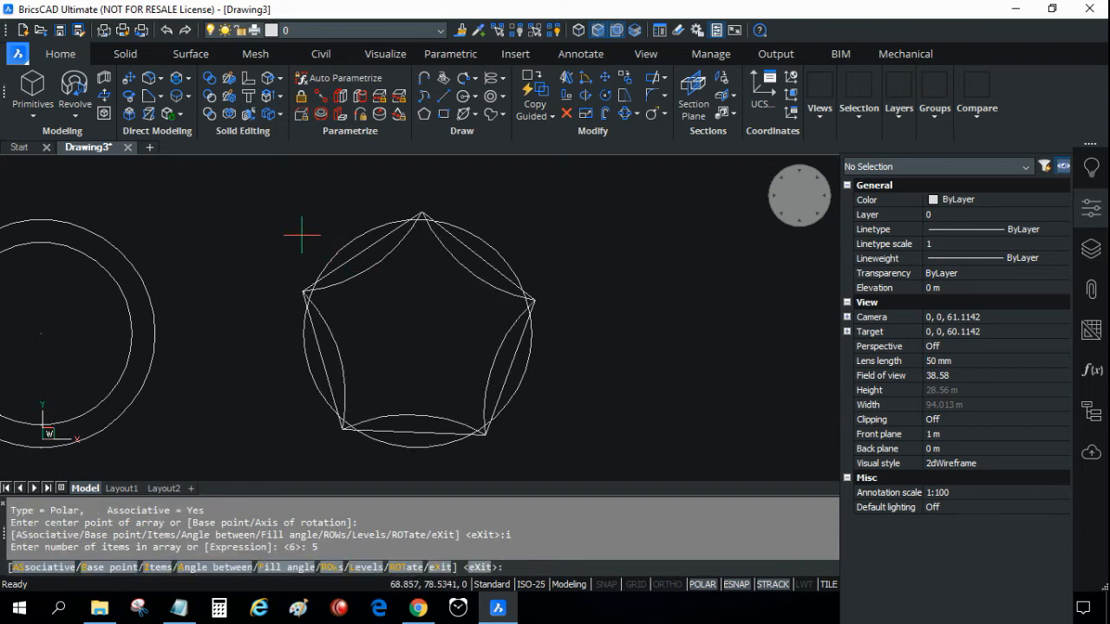
- Delete the construction pentagon and draw a small circle concentric with the radius 10 circle
{"action": "key", "text": "Return"}
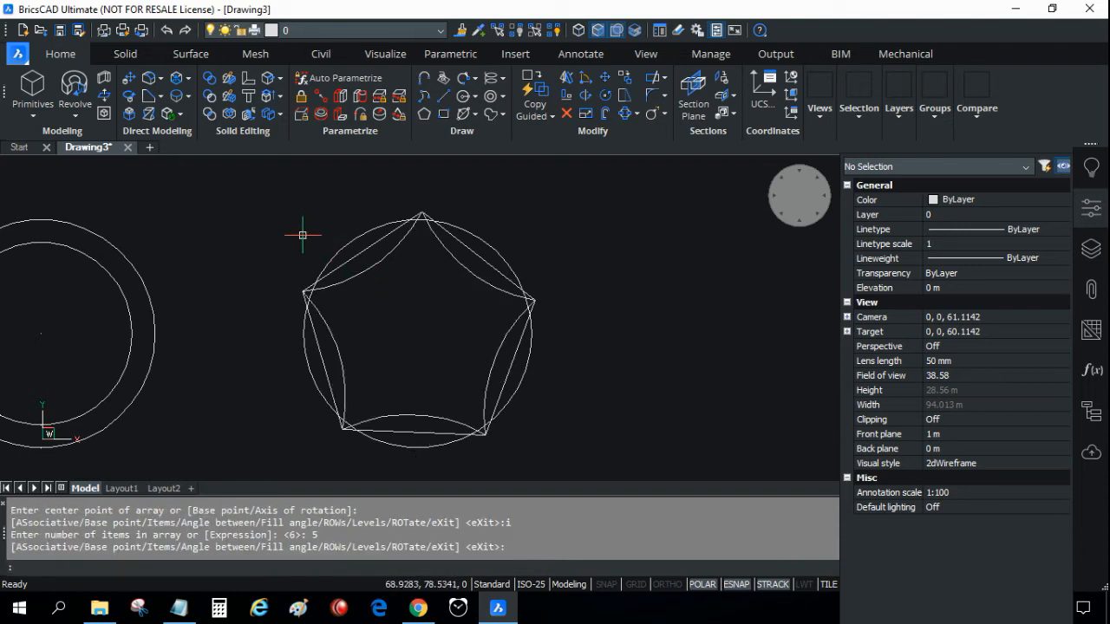
{"action": "left_click", "coordinate": [357, 254]}
{"action": "key", "text": "Delete"}
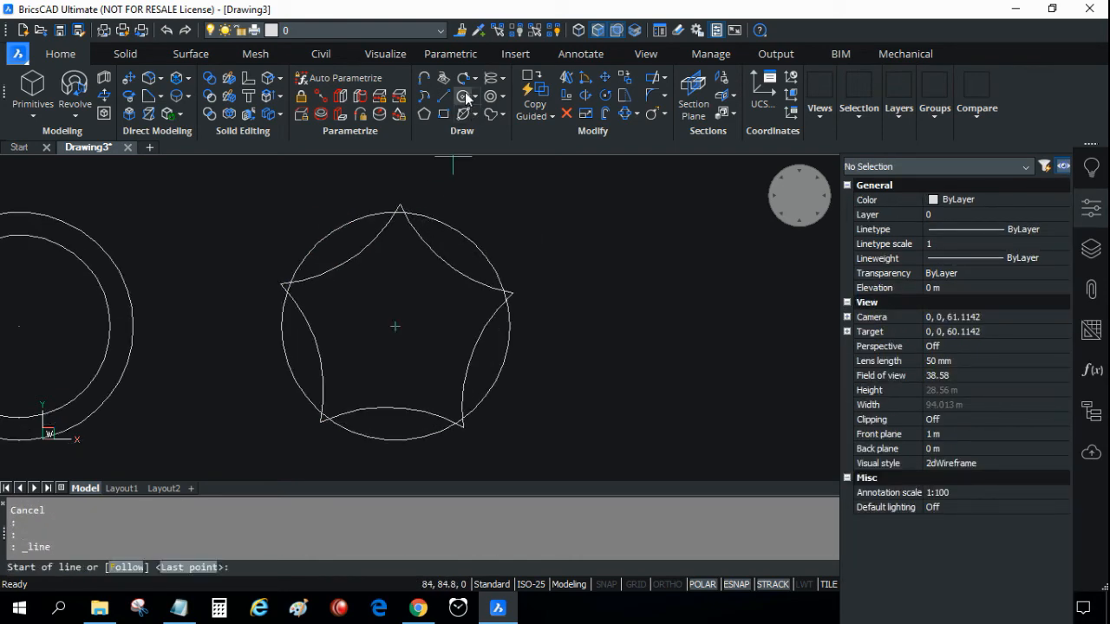
{"action": "left_click", "coordinate": [466, 96]}
{"action": "left_click", "coordinate": [395, 326]}
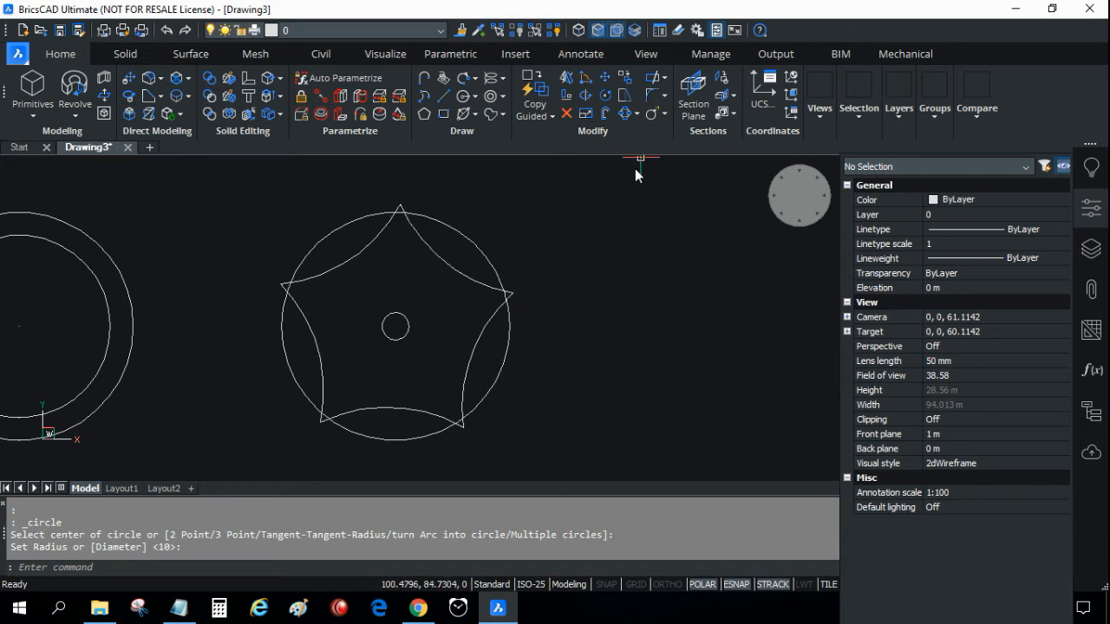
- Trim the arc tips outside the large circle and the circle segments between the tips, leaving a closed five-pointed profile with blunted tips
{"action": "left_click", "coordinate": [663, 79]}
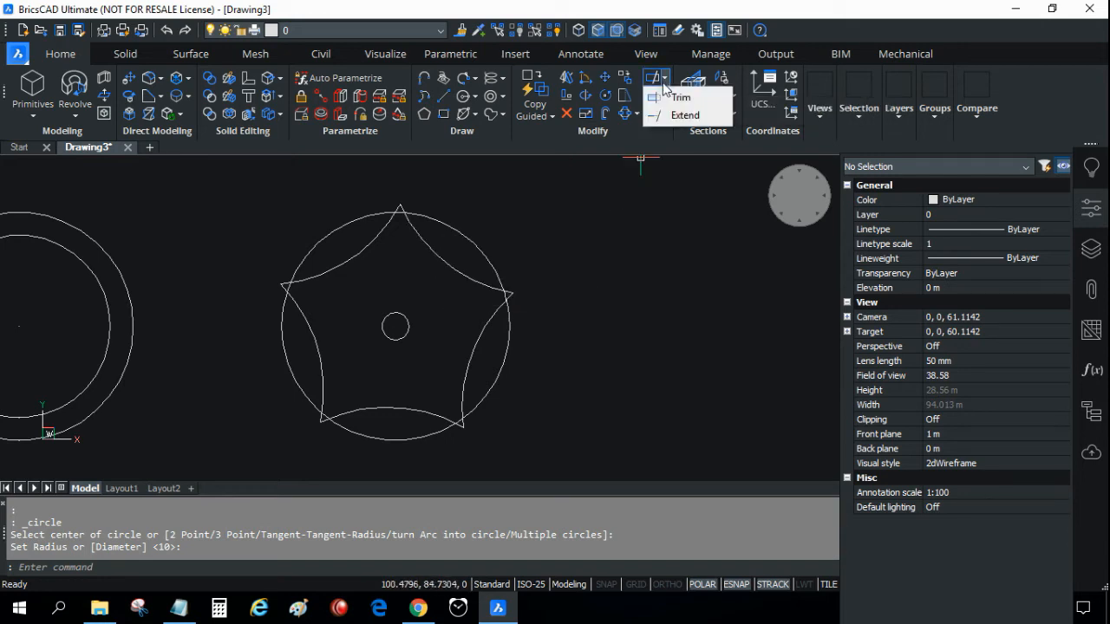
{"action": "left_click", "coordinate": [679, 97]}
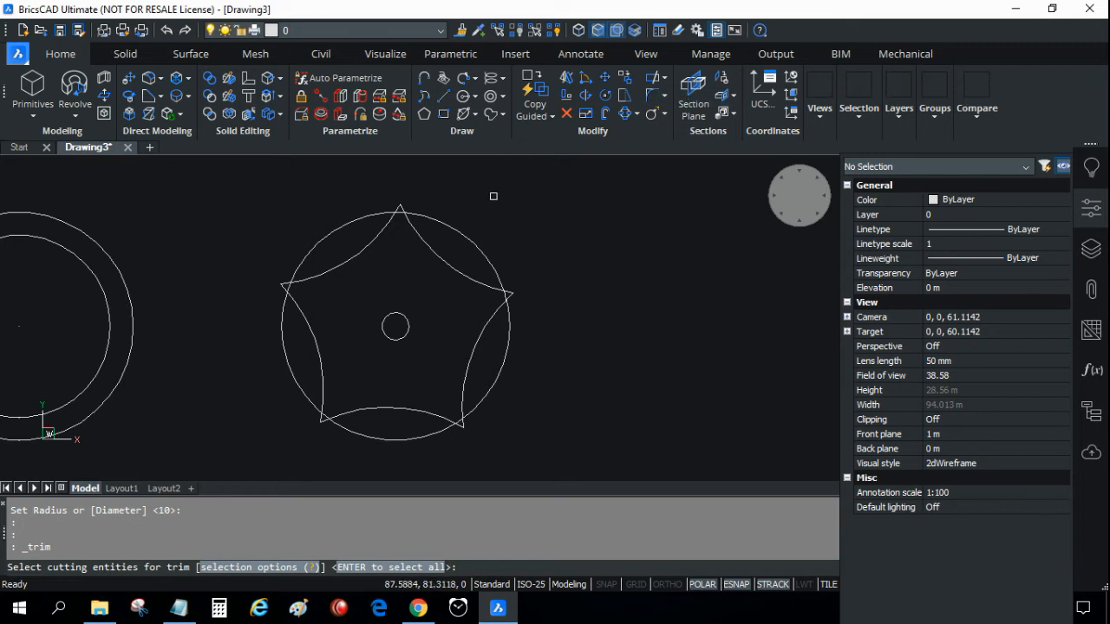
{"action": "left_click", "coordinate": [403, 202]}
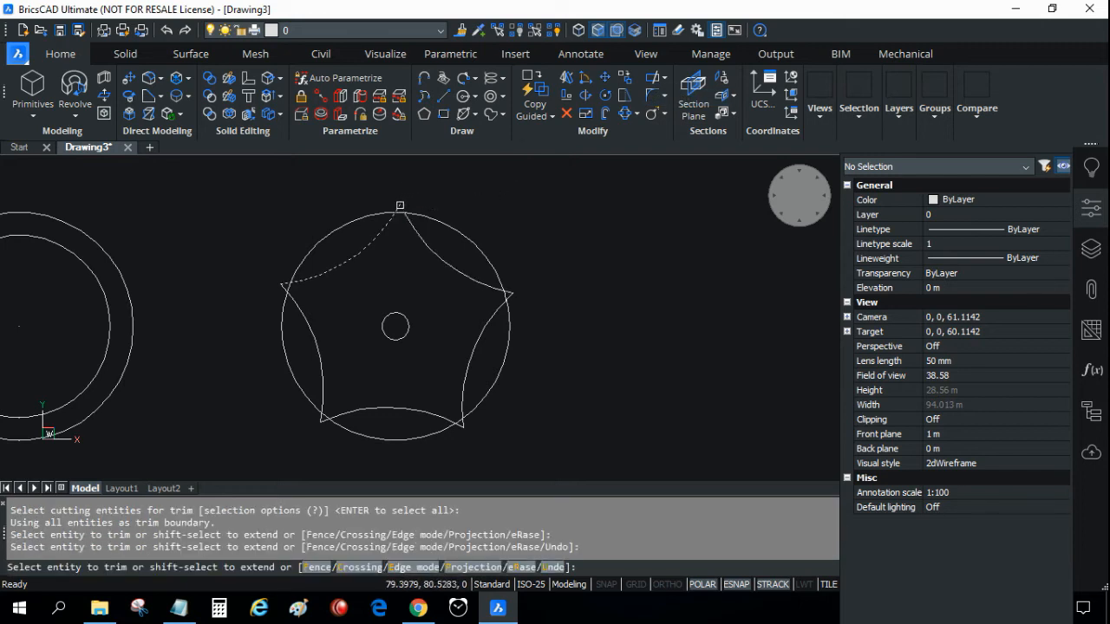
{"action": "left_click", "coordinate": [385, 212]}
{"action": "left_click", "coordinate": [282, 299]}
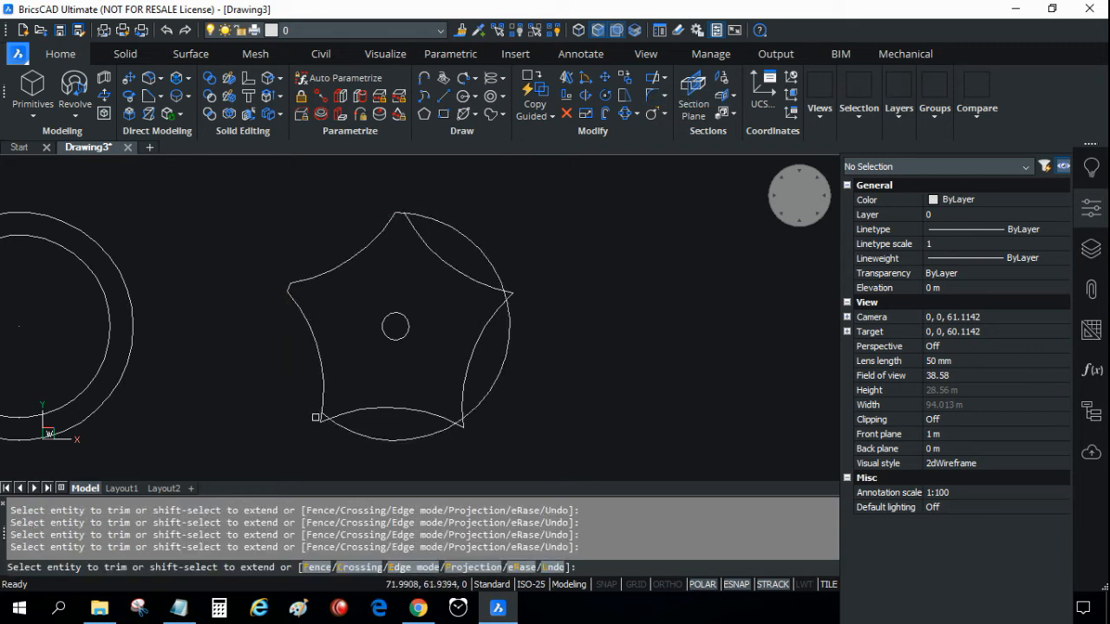
{"action": "left_click", "coordinate": [335, 424]}
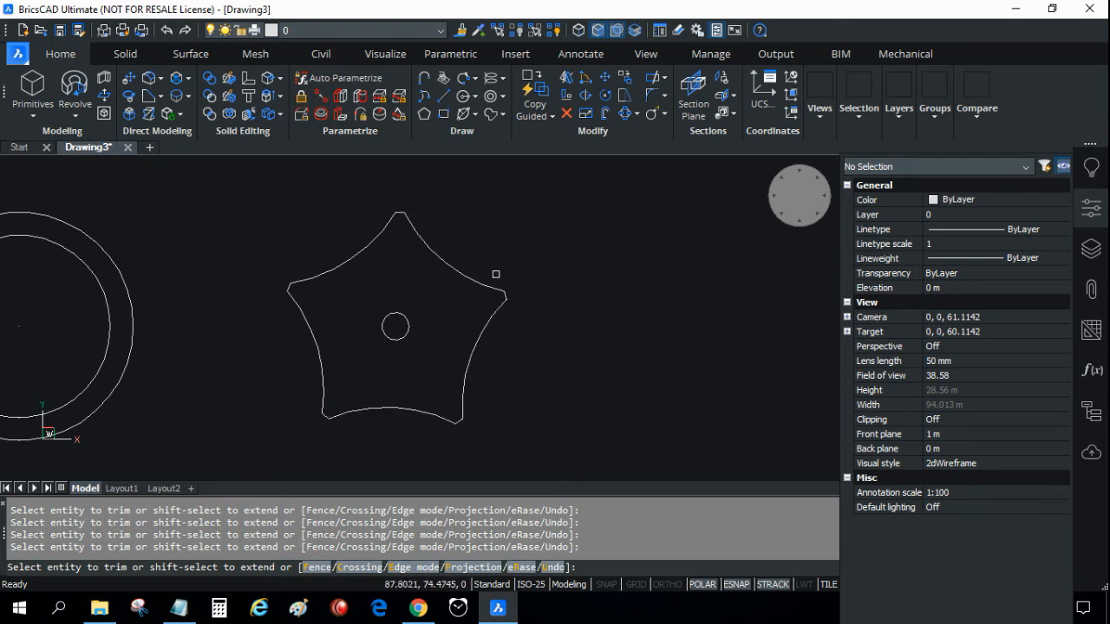
{"action": "key", "text": "Escape"}
- Move the five-pointed profile and its small circle from their centre to the vertical line's lower endpoint at the revolved solid's centre
{"action": "scroll", "coordinate": [503, 272], "scroll_direction": "down", "scroll_amount": 3}
{"action": "left_click", "coordinate": [604, 77]}
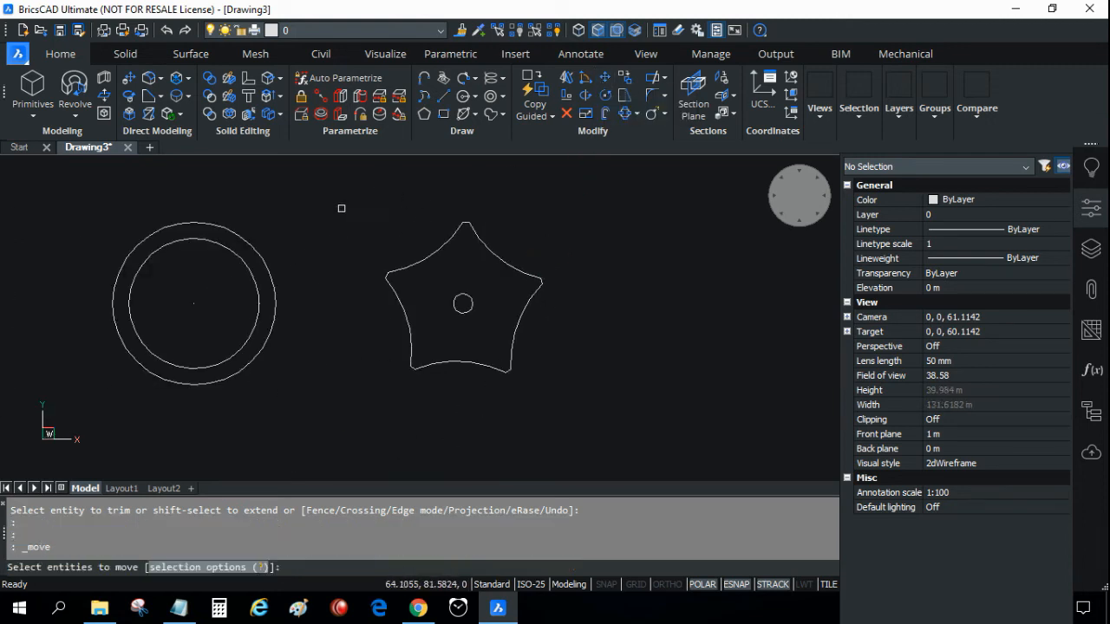
{"action": "left_click_drag", "start_coordinate": [342, 209], "coordinate": [583, 427]}
{"action": "key", "text": "Return"}
{"action": "left_click", "coordinate": [462, 303]}
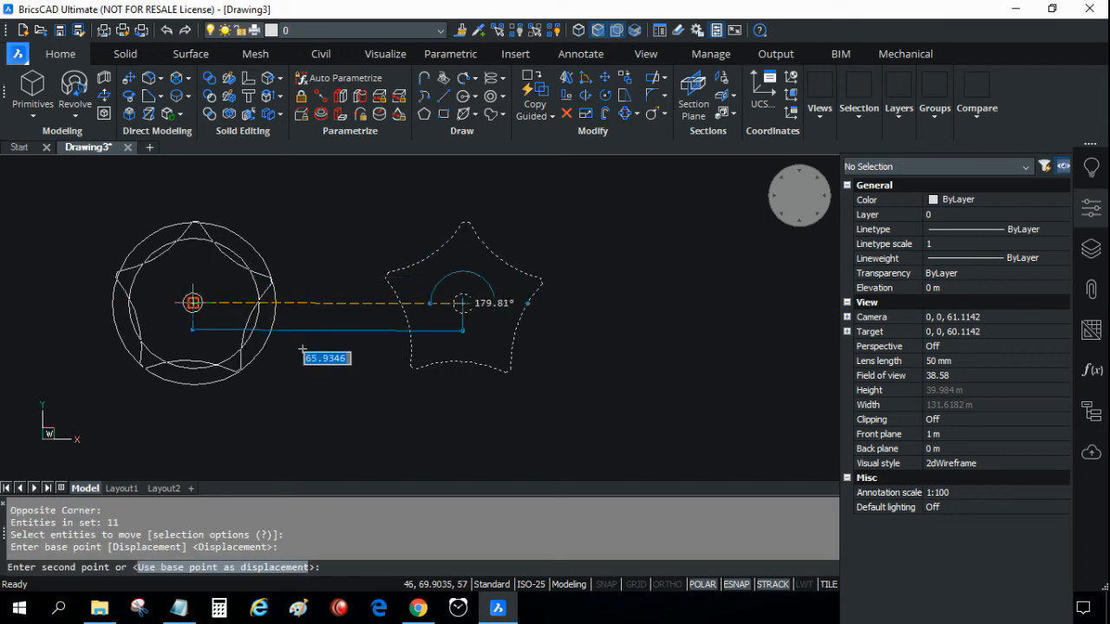
{"action": "scroll", "coordinate": [192, 312], "scroll_direction": "down", "scroll_amount": 3}
{"action": "scroll", "coordinate": [193, 308], "scroll_direction": "up", "scroll_amount": 5}
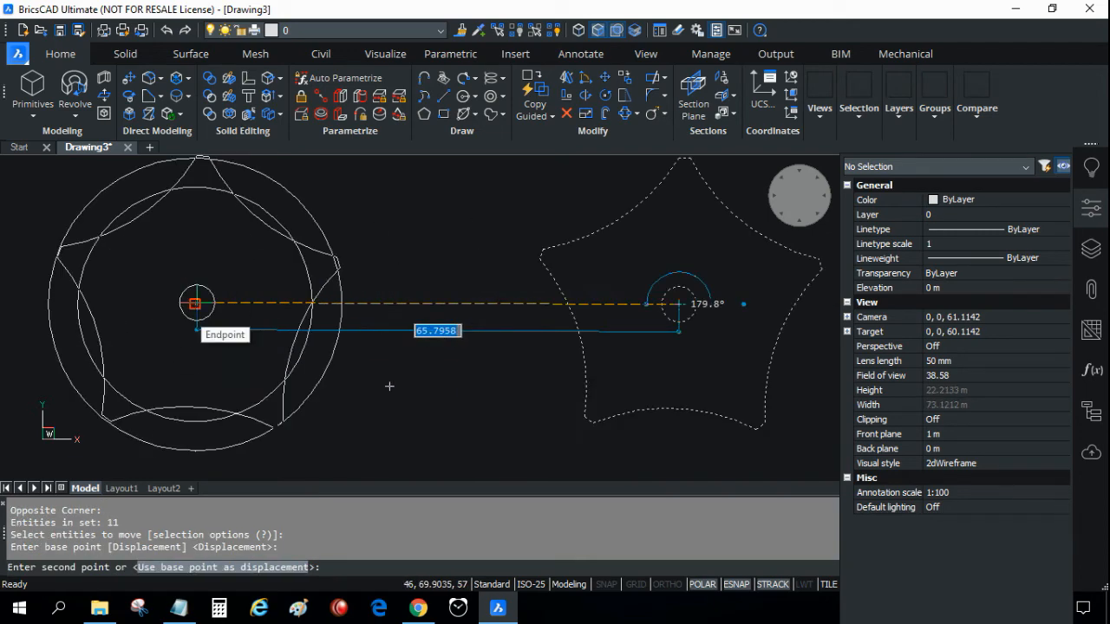
{"action": "left_click", "coordinate": [195, 304]}
- Sweep the five-pointed profile with its centre hole along the vertical line, using a twist angle of 720 degrees
{"action": "left_click", "coordinate": [772, 210]}
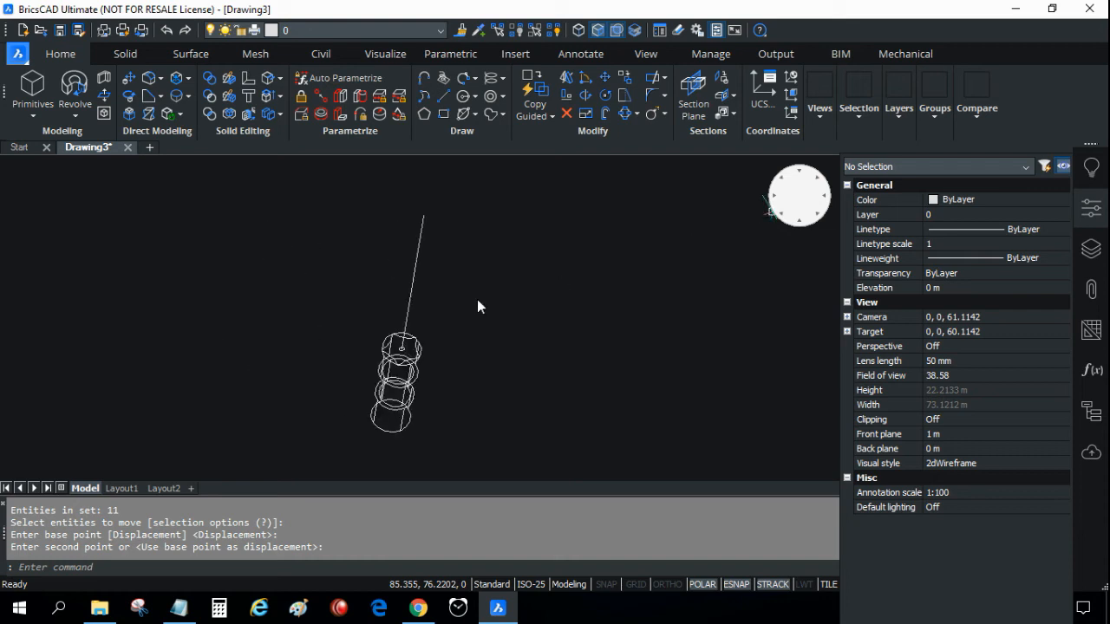
{"action": "middle_click_drag", "start_coordinate": [430, 314], "coordinate": [279, 358]}
{"action": "scroll", "coordinate": [281, 357], "scroll_direction": "down", "scroll_amount": 1}
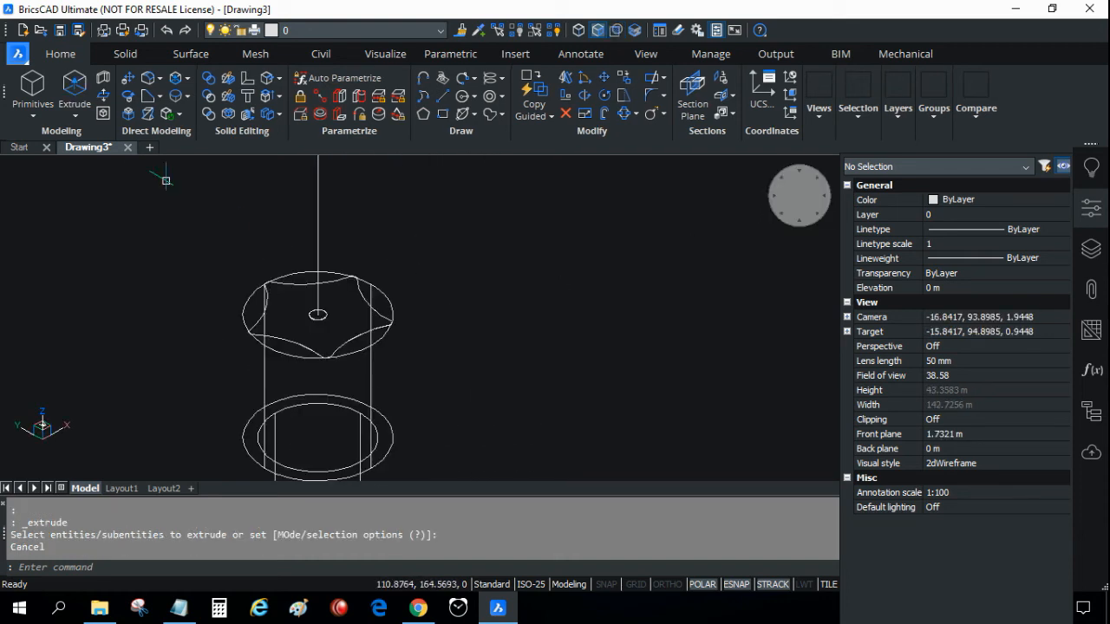
{"action": "left_click", "coordinate": [75, 116]}
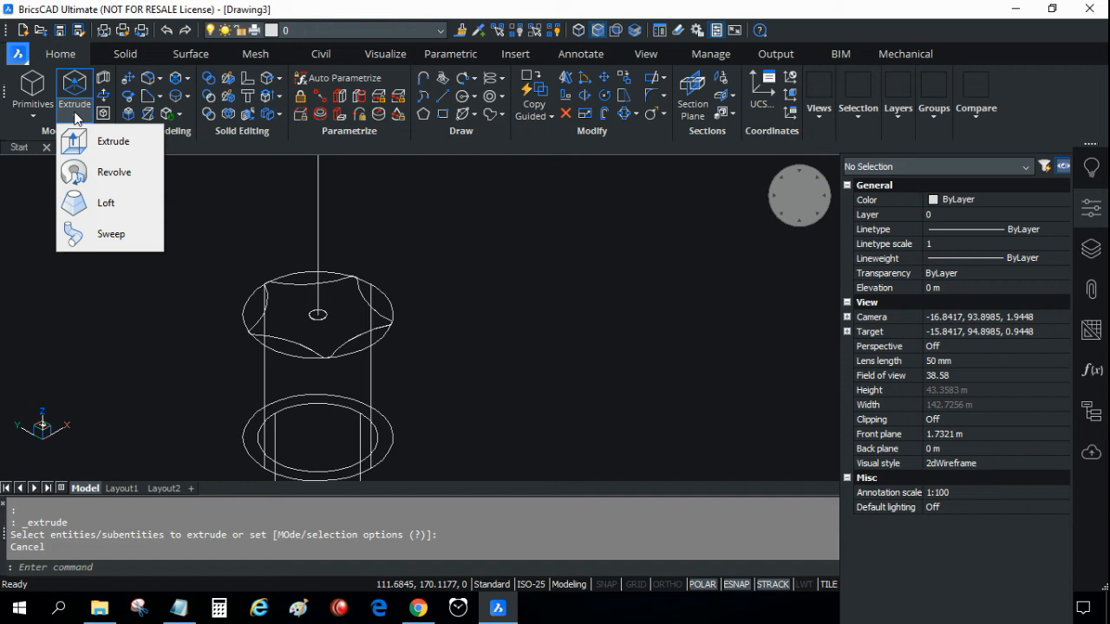
{"action": "left_click", "coordinate": [132, 240]}
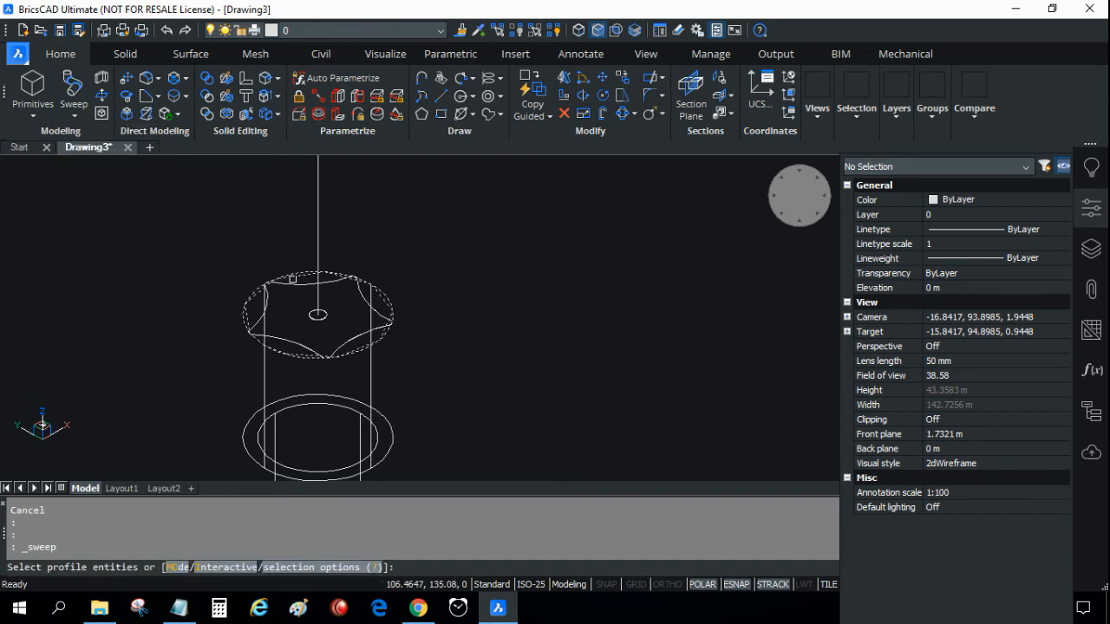
{"action": "left_click", "coordinate": [296, 286]}
{"action": "key", "text": "Return"}
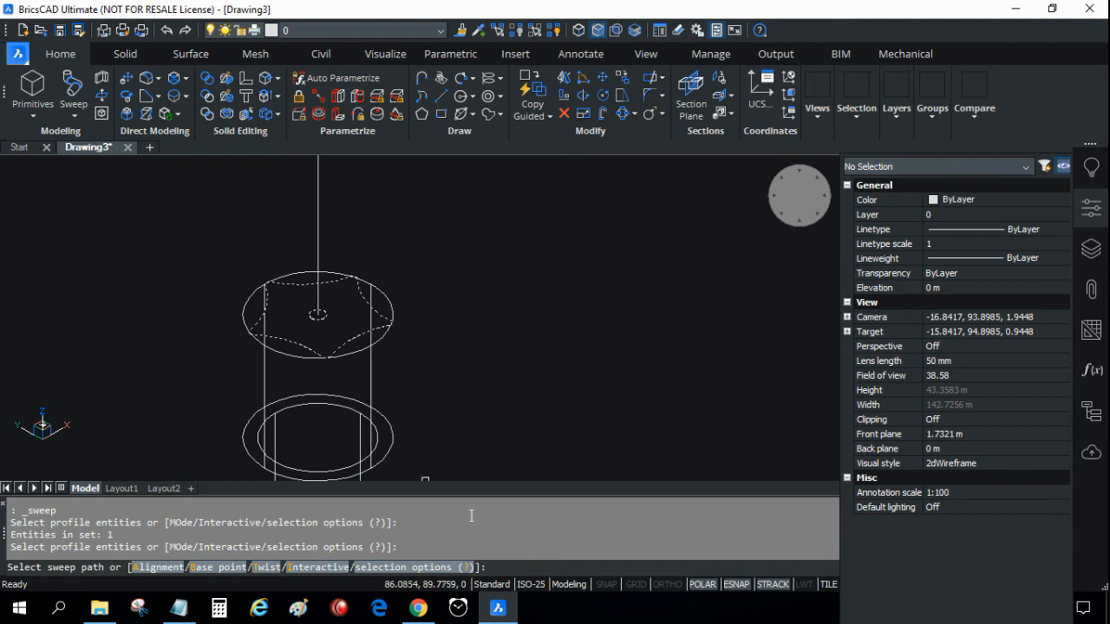
{"action": "left_click", "coordinate": [266, 569]}
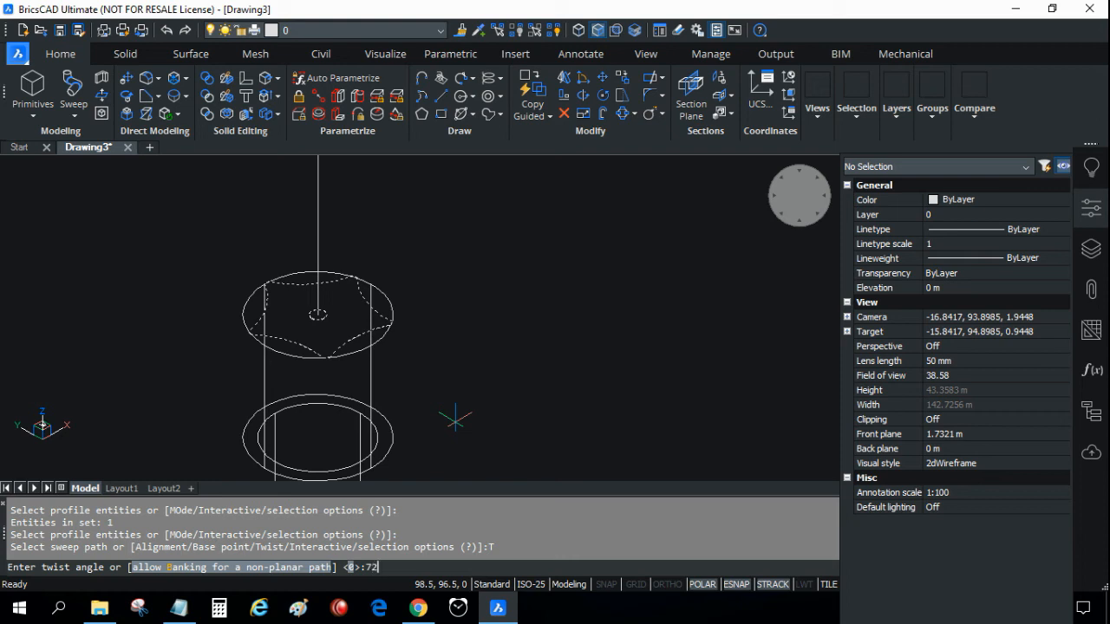
{"action": "key", "text": "Return"}
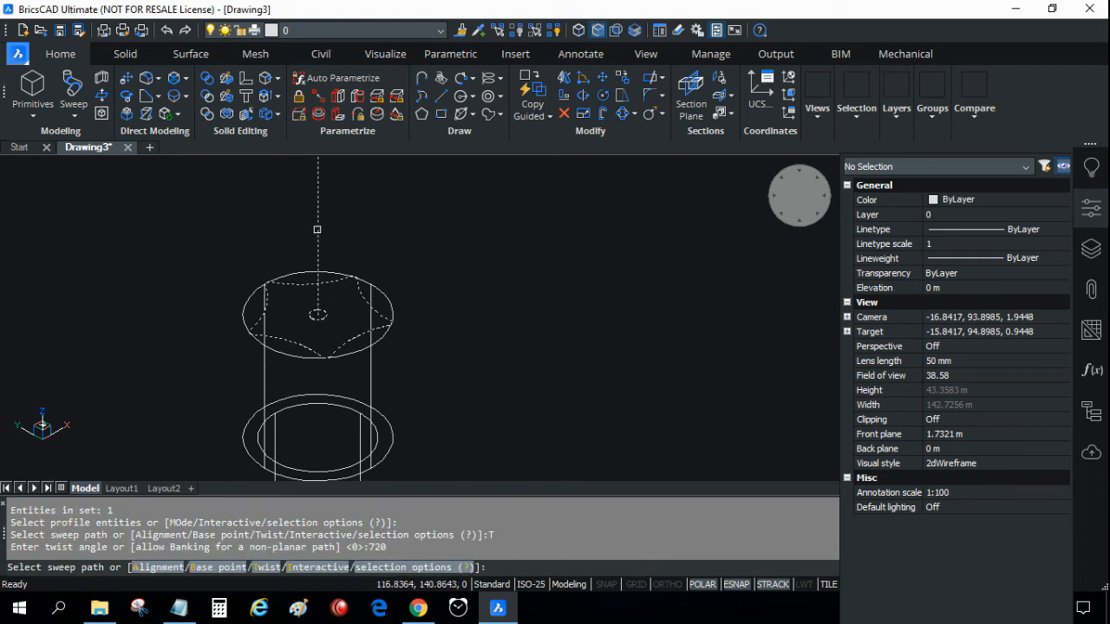
{"action": "left_click", "coordinate": [317, 230]}
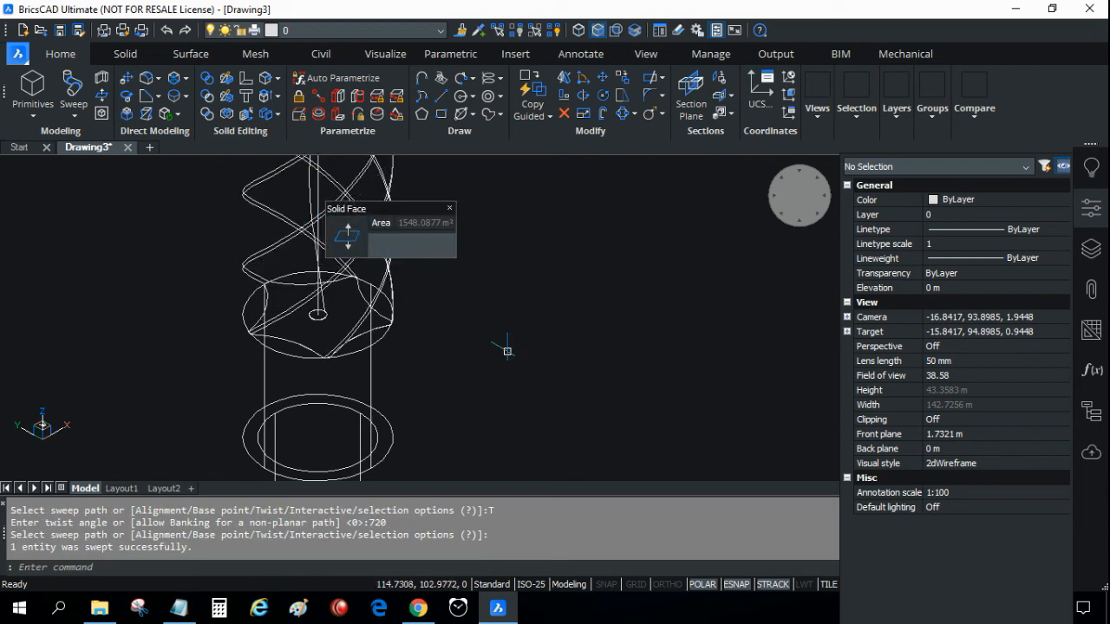
- Set the view's visual style to Realistic
{"action": "scroll", "coordinate": [509, 356], "scroll_direction": "up", "scroll_amount": 1}
{"action": "scroll", "coordinate": [508, 347], "scroll_direction": "down", "scroll_amount": 5}
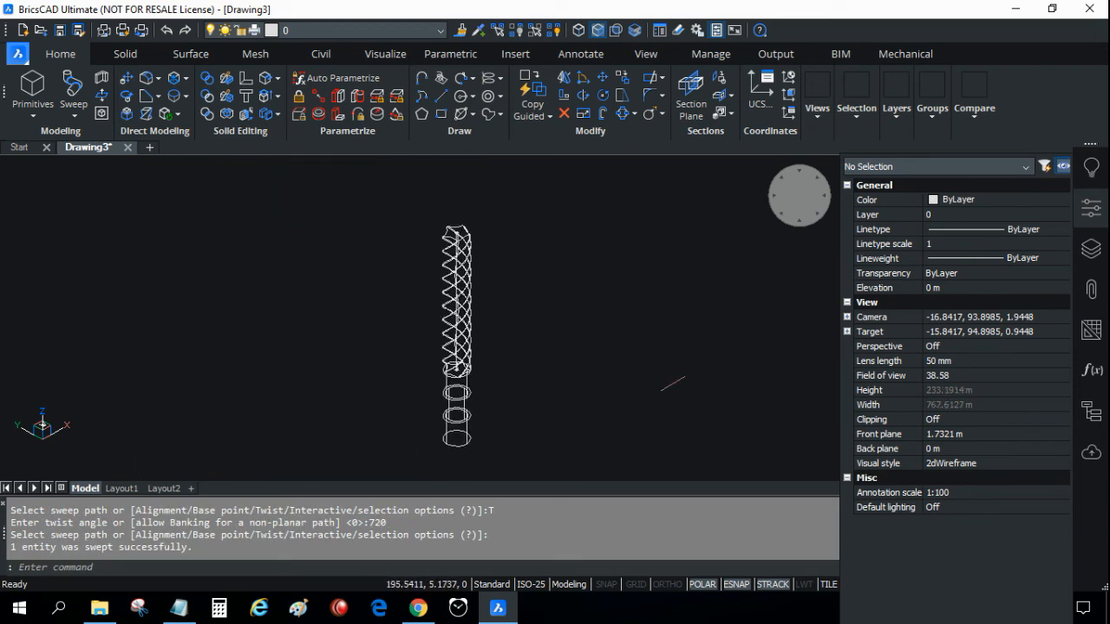
{"action": "left_click", "coordinate": [1023, 464]}
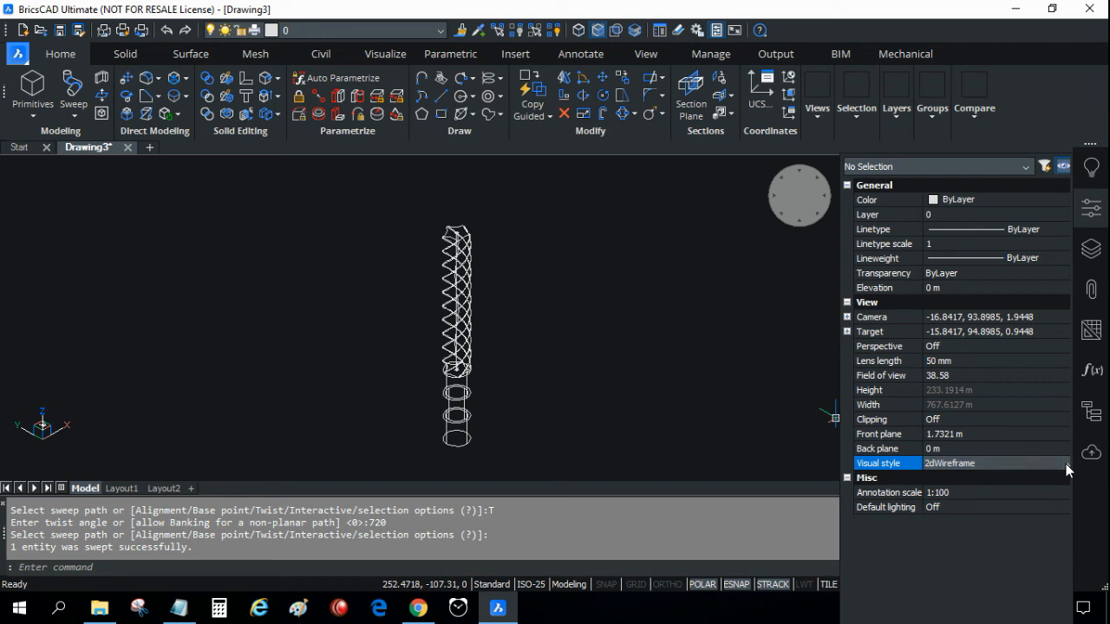
{"action": "left_click", "coordinate": [1066, 464]}
{"action": "left_click", "coordinate": [980, 354]}
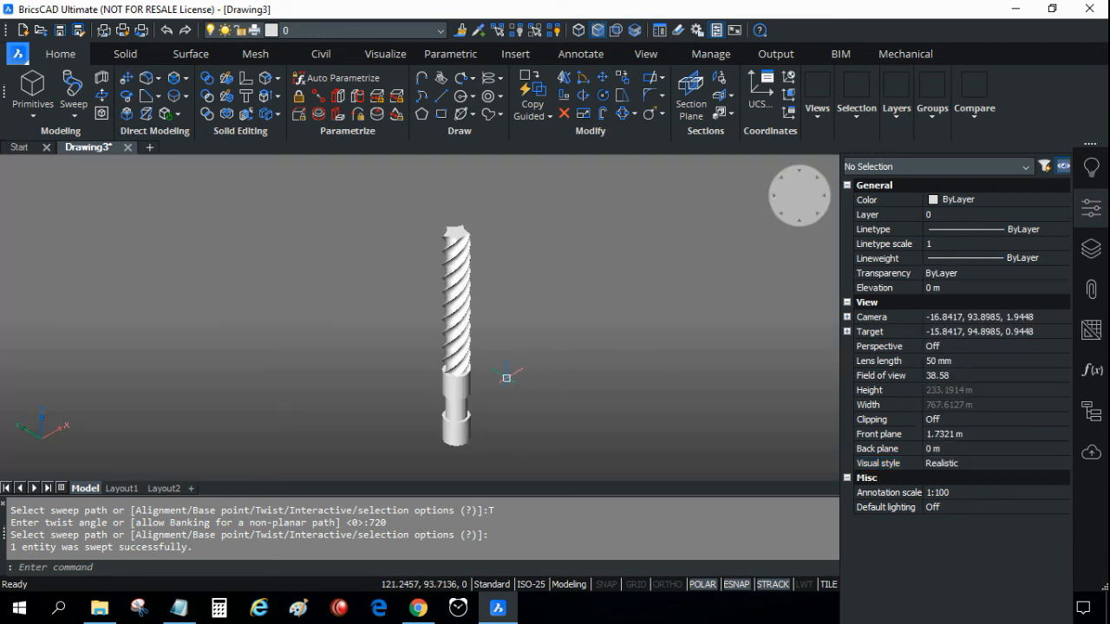
- Examine the shaded model from several angles, including the twisted flutes, the recessed shank and the end face with its hole
{"action": "mouse_move", "coordinate": [508, 379]}
{"action": "middle_mouse_down", "text": "shift"}
{"action": "mouse_move", "coordinate": [493, 371]}
{"action": "mouse_move", "coordinate": [494, 317]}
{"action": "mouse_move", "coordinate": [394, 380]}
{"action": "mouse_move", "coordinate": [301, 379]}
{"action": "middle_mouse_up", "text": "shift"}
{"action": "scroll", "coordinate": [540, 201], "scroll_direction": "down", "scroll_amount": 3}
{"action": "scroll", "coordinate": [539, 200], "scroll_direction": "up", "scroll_amount": 6}
{"action": "middle_click_drag", "start_coordinate": [494, 227], "coordinate": [512, 213]}
{"action": "scroll", "coordinate": [513, 275], "scroll_direction": "down", "scroll_amount": 3}
{"action": "scroll", "coordinate": [508, 285], "scroll_direction": "up", "scroll_amount": 3}
{"action": "scroll", "coordinate": [509, 279], "scroll_direction": "down", "scroll_amount": 3}
{"action": "scroll", "coordinate": [509, 279], "scroll_direction": "down", "scroll_amount": 4}
{"action": "scroll", "coordinate": [514, 279], "scroll_direction": "up", "scroll_amount": 5}
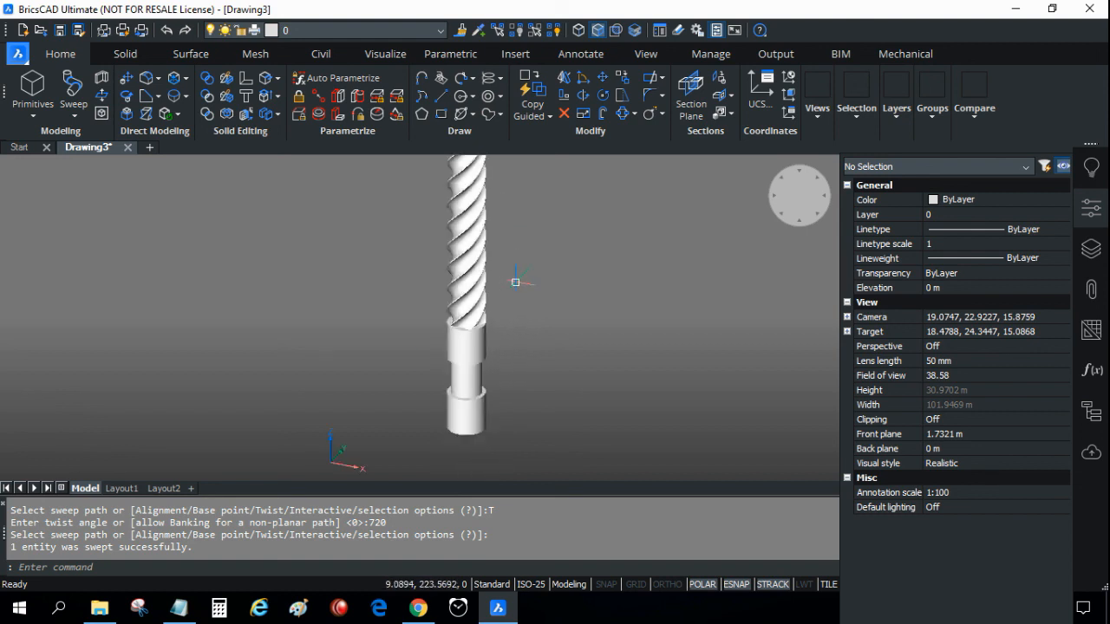
{"action": "scroll", "coordinate": [521, 307], "scroll_direction": "up", "scroll_amount": 2}
{"action": "middle_click_drag", "start_coordinate": [522, 310], "coordinate": [480, 364], "text": "shift"}
{"action": "scroll", "coordinate": [486, 274], "scroll_direction": "down", "scroll_amount": 2}
{"action": "middle_click_drag", "start_coordinate": [491, 268], "coordinate": [508, 369], "text": "shift"}
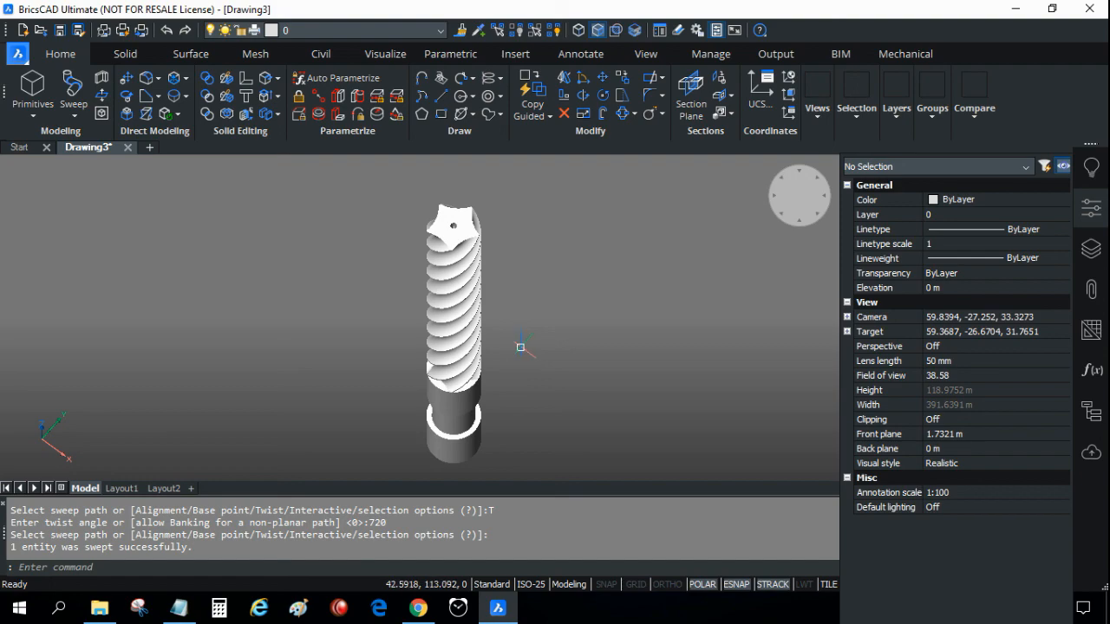